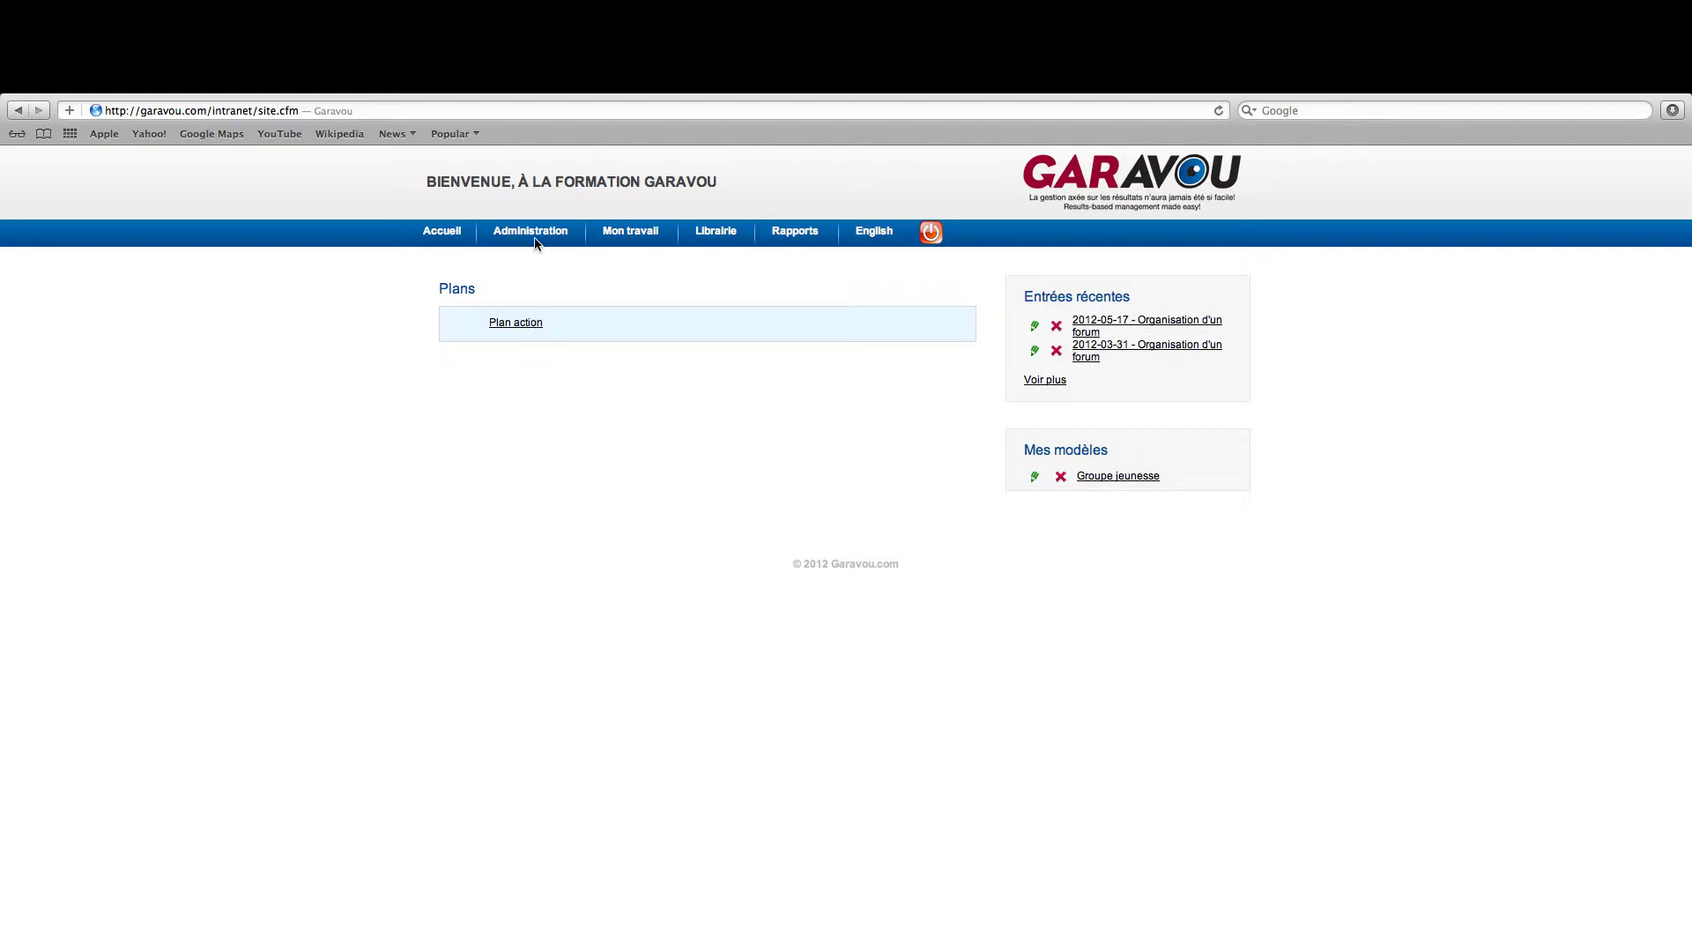
Open the Clients/Partenaires administration page.
{"action": "mouse_move", "coordinate": [533, 231]}
{"action": "scroll", "coordinate": [535, 239], "scroll_direction": "down", "scroll_amount": 1}
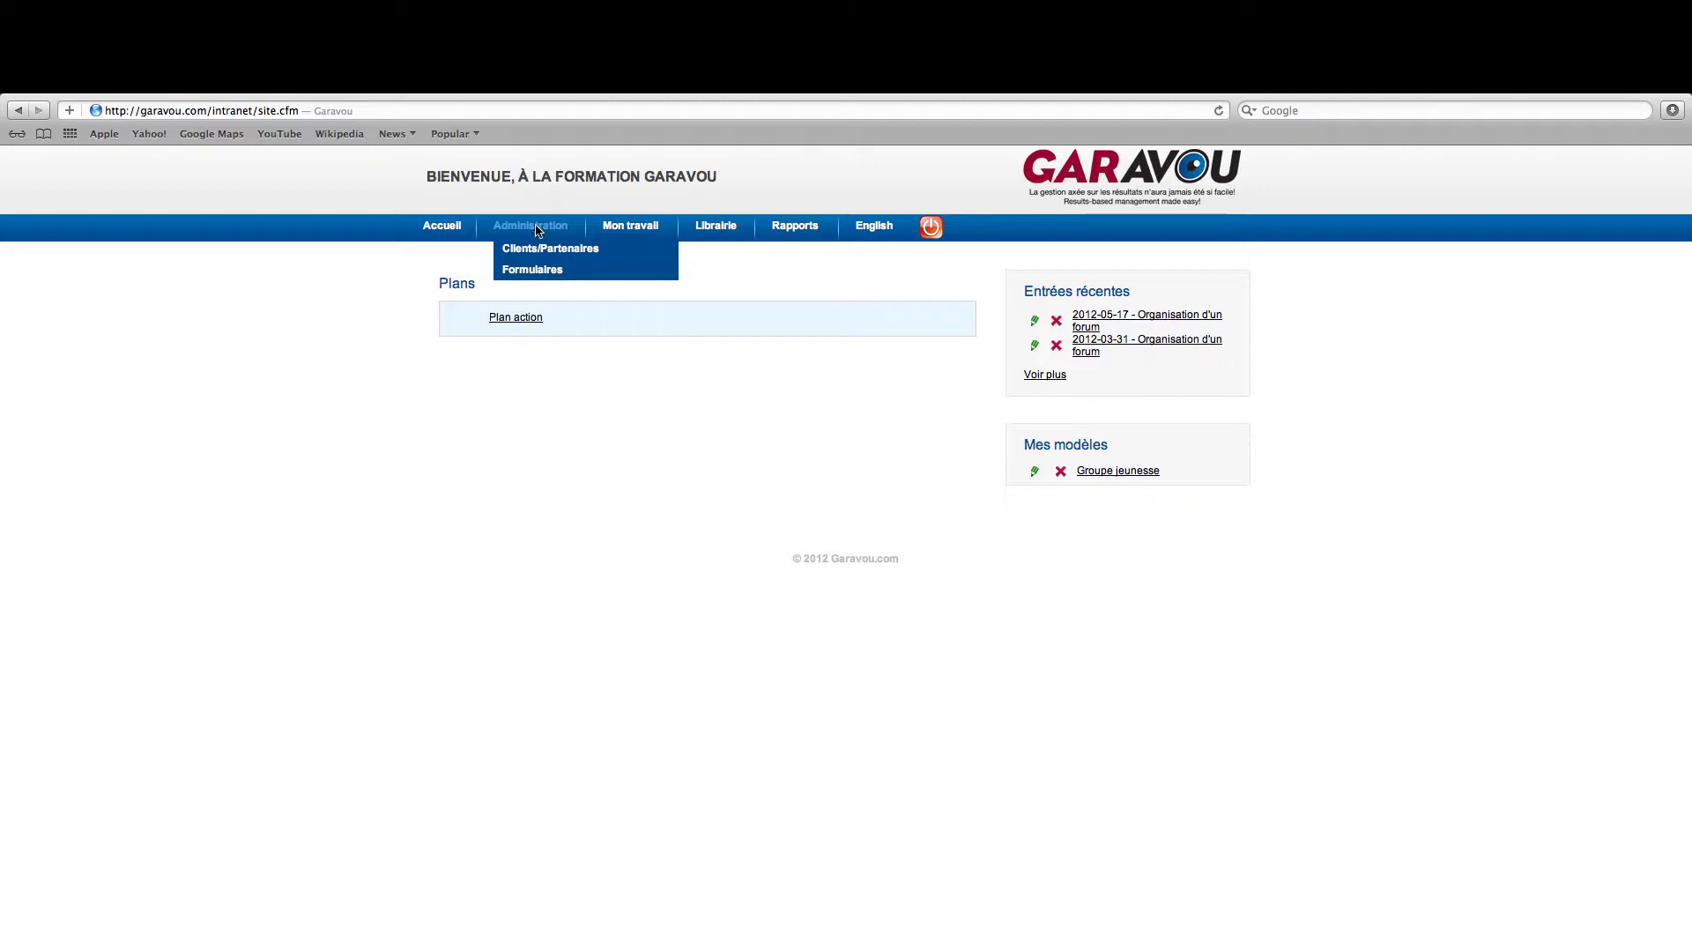
{"action": "left_click", "coordinate": [536, 250]}
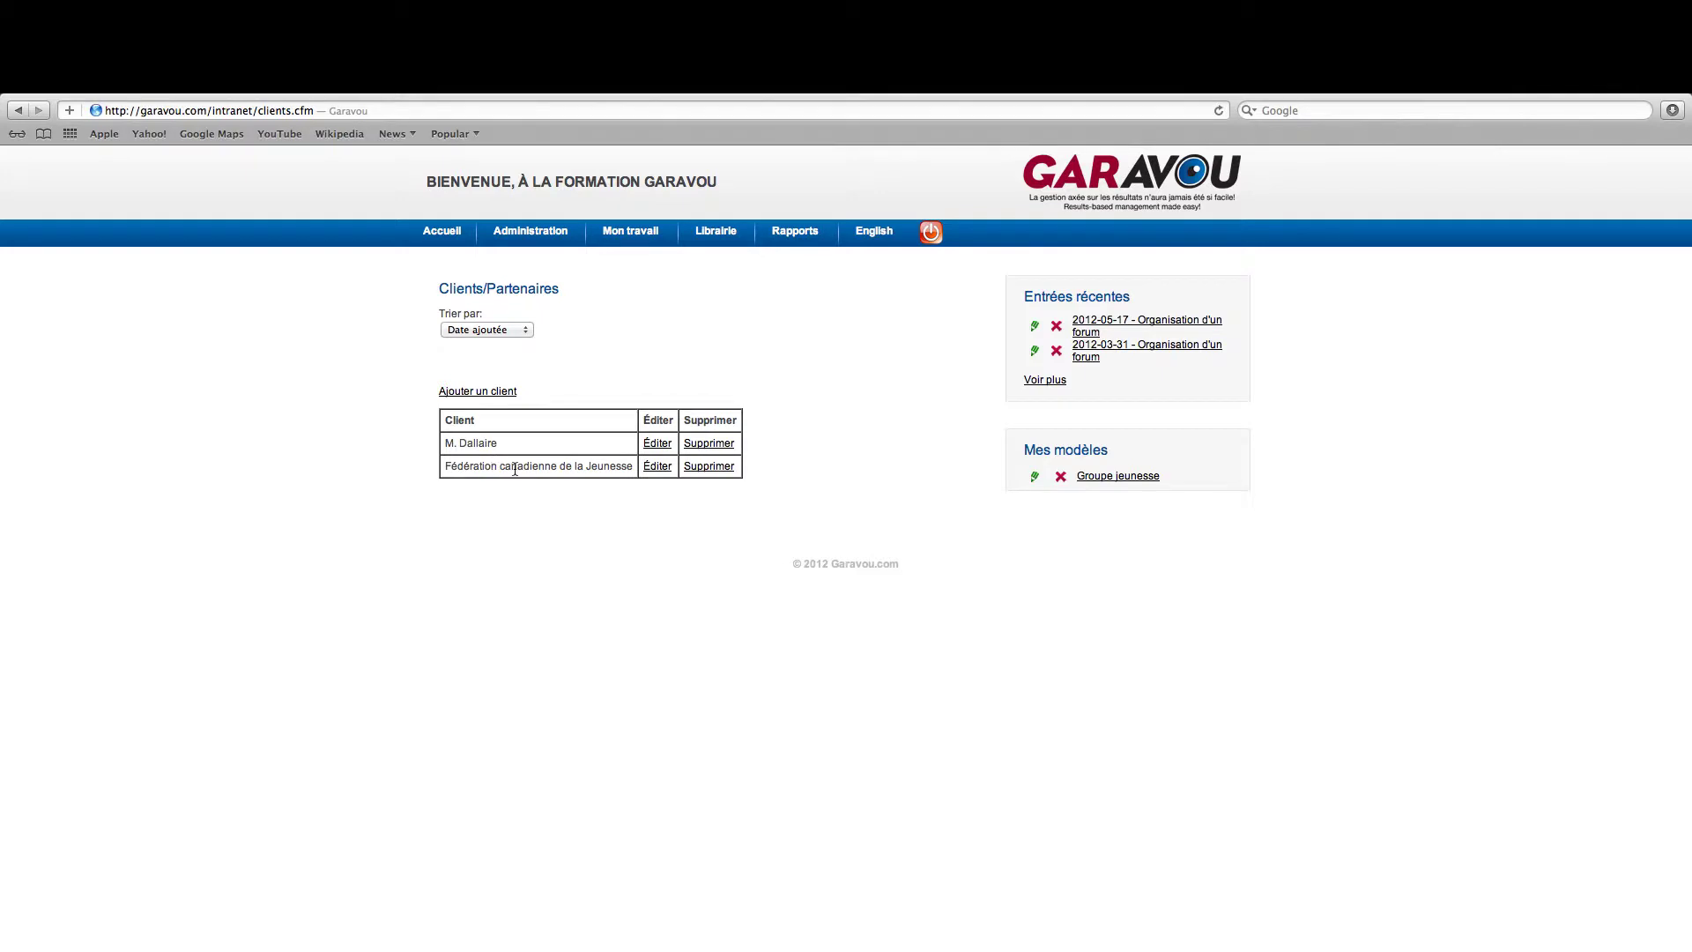
Sort the client list by Nom du client and return it to Date ajoutée order.
{"action": "left_click", "coordinate": [494, 332]}
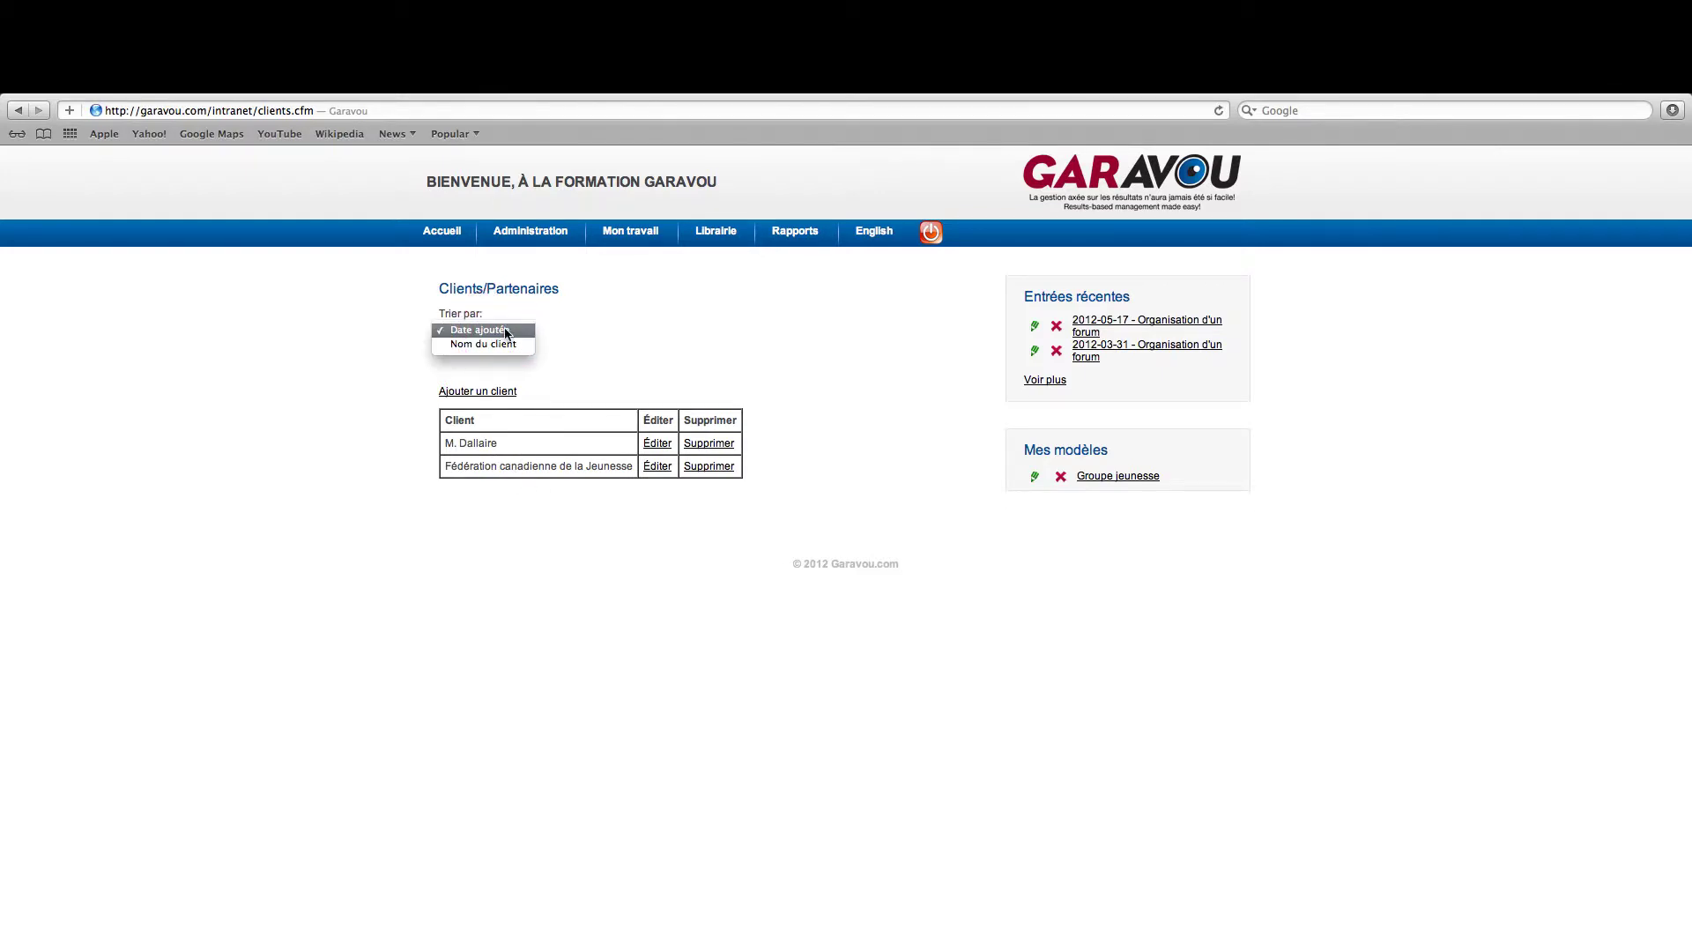
{"action": "left_click", "coordinate": [511, 344]}
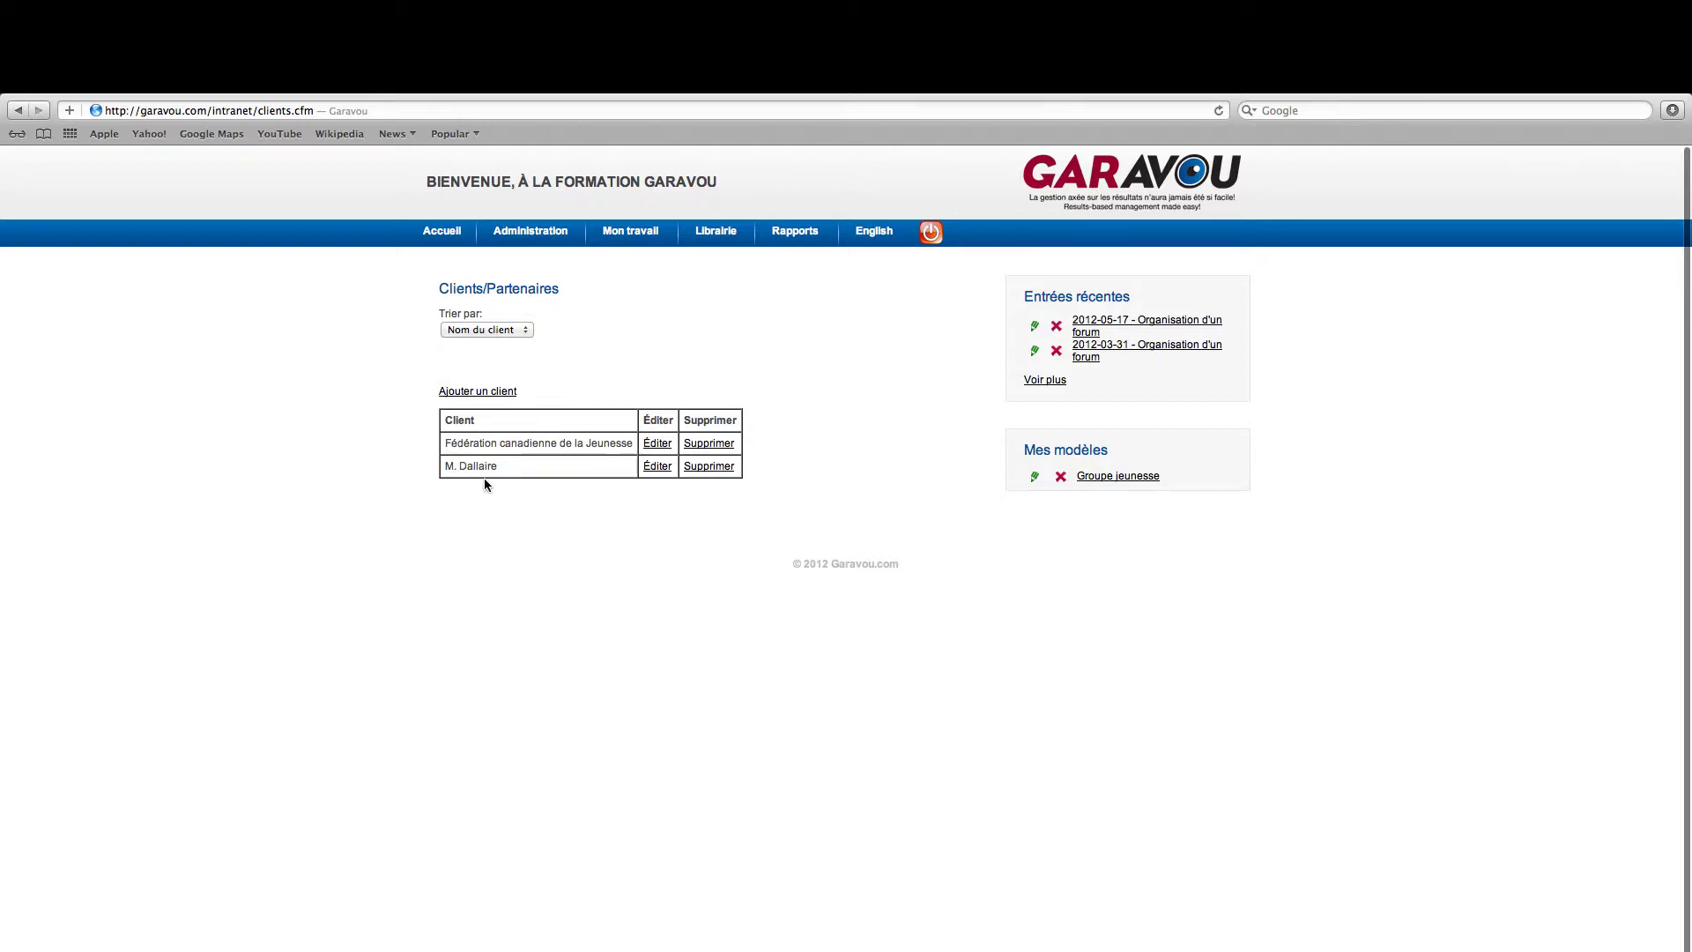
{"action": "left_click", "coordinate": [520, 330]}
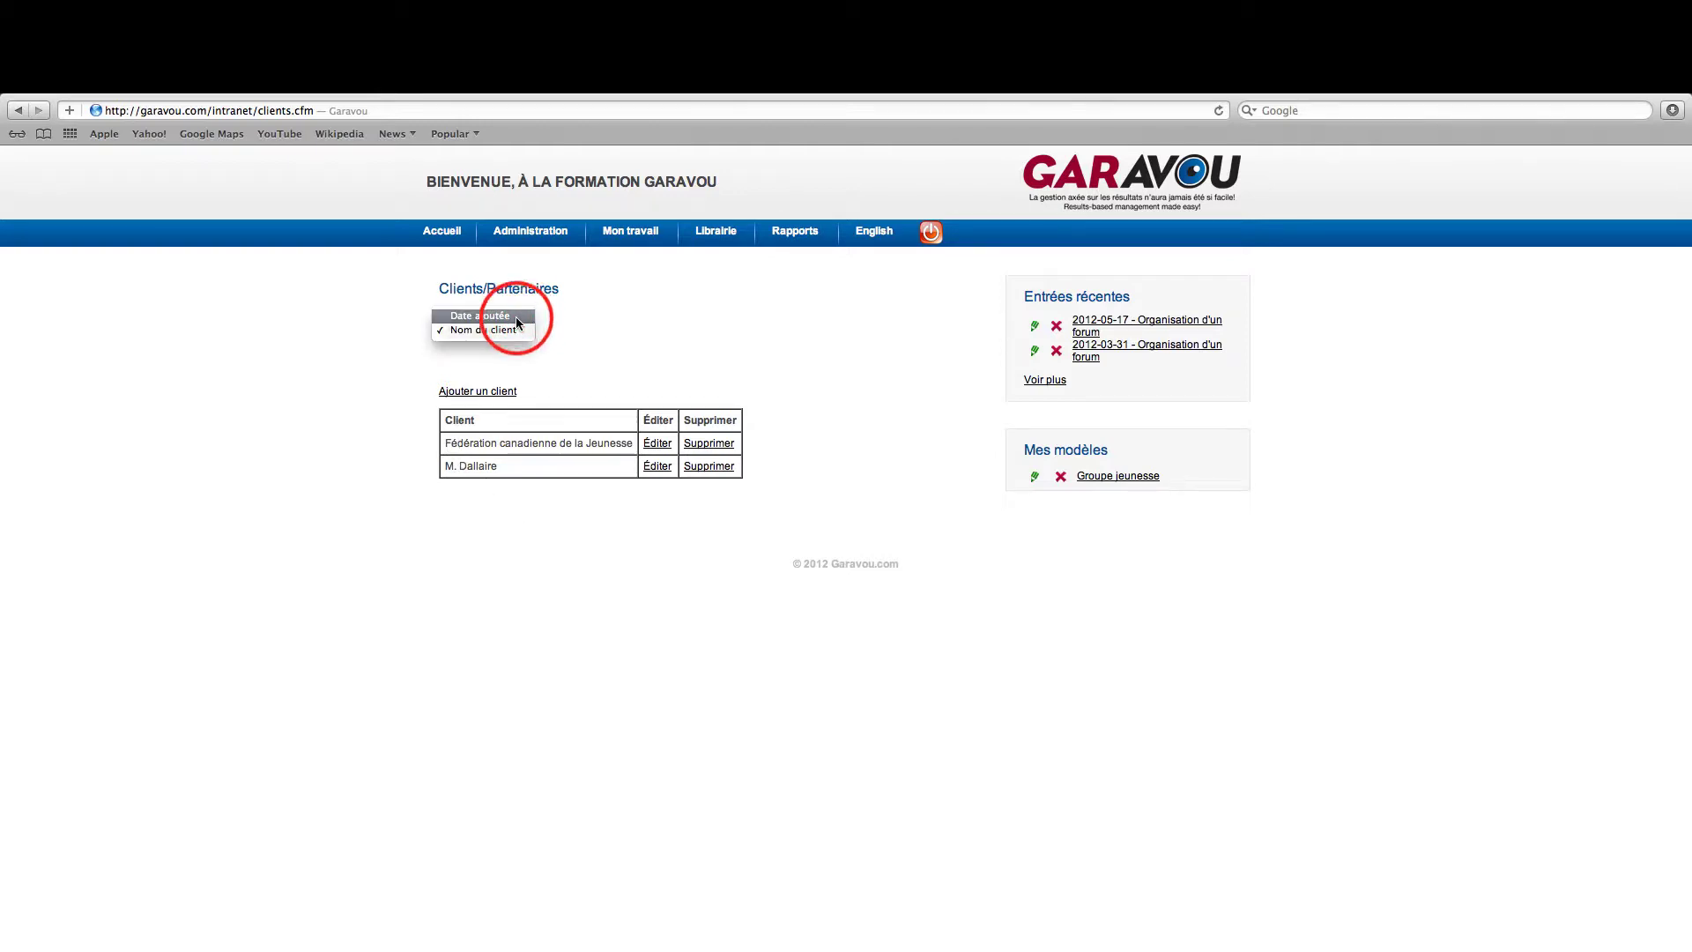
{"action": "left_click", "coordinate": [515, 315]}
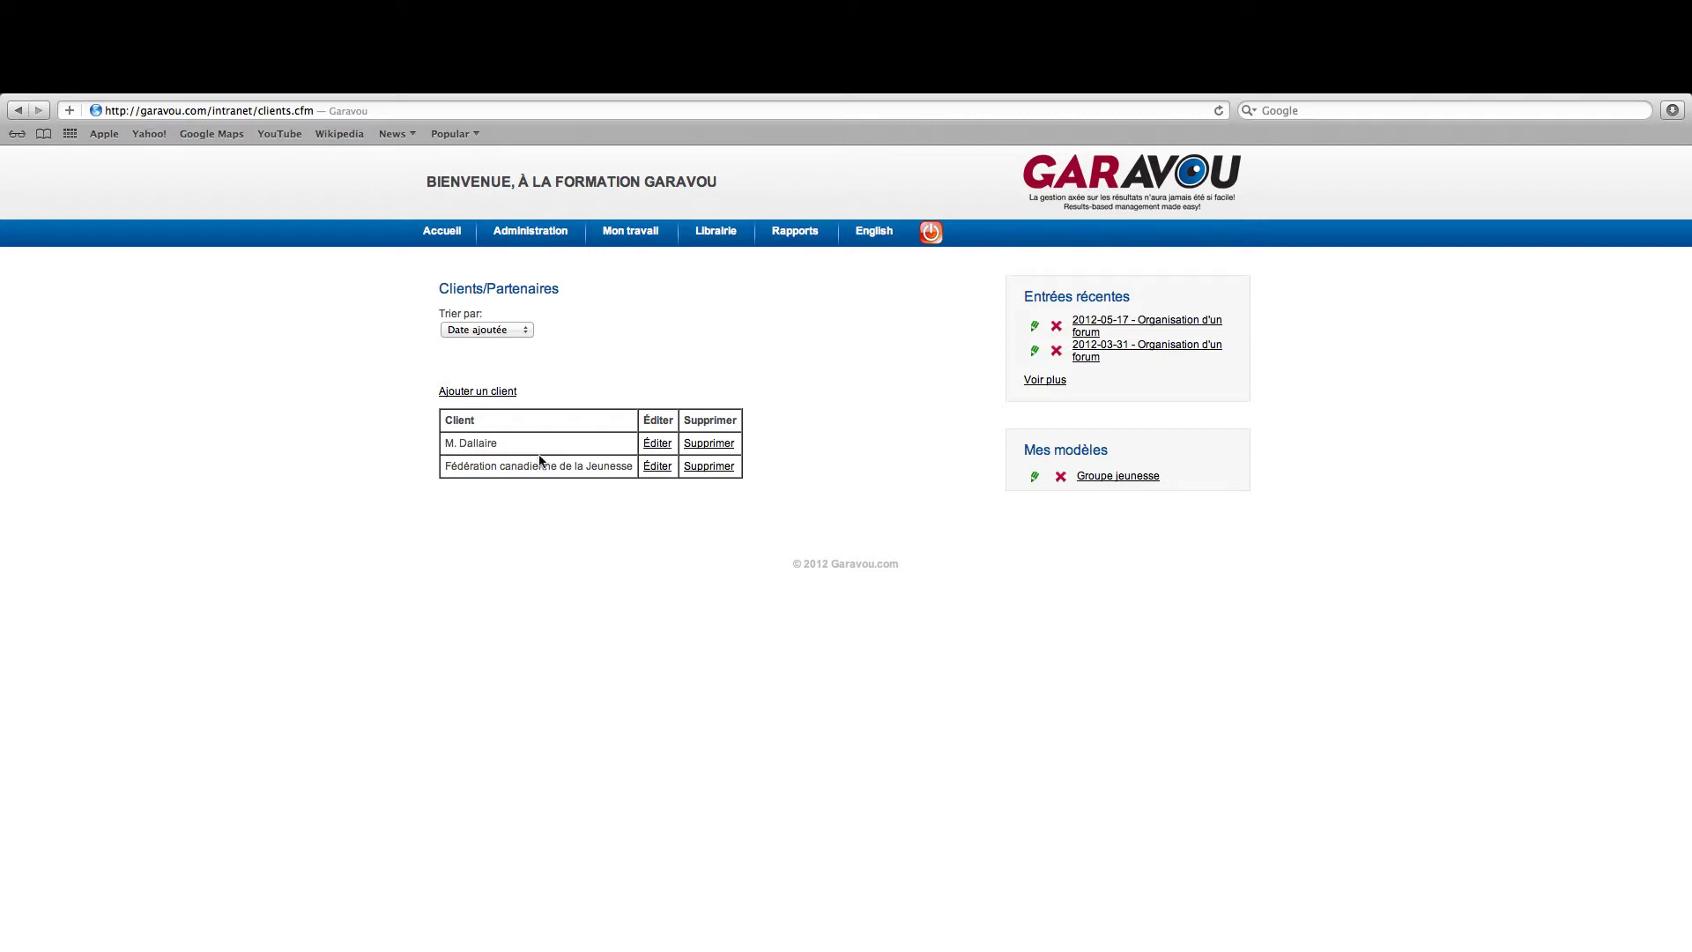
Add a client named Gouvernement du Canada, fill in the contact person's name, and save the record.
{"action": "left_click", "coordinate": [491, 392]}
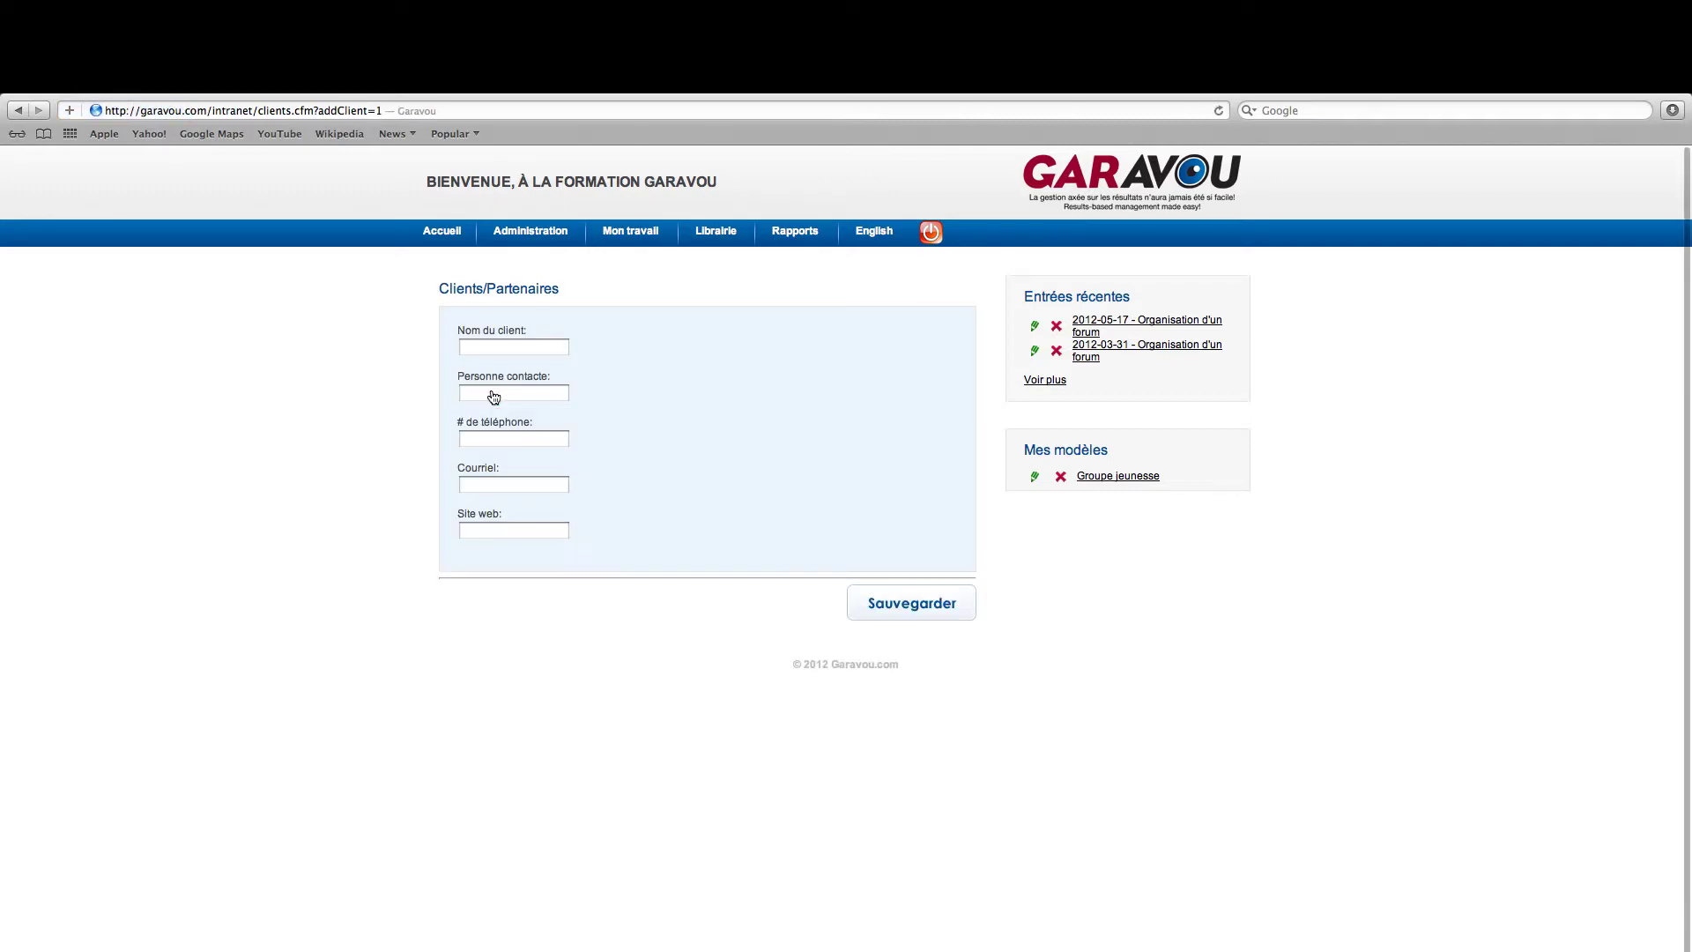
{"action": "left_click", "coordinate": [507, 347]}
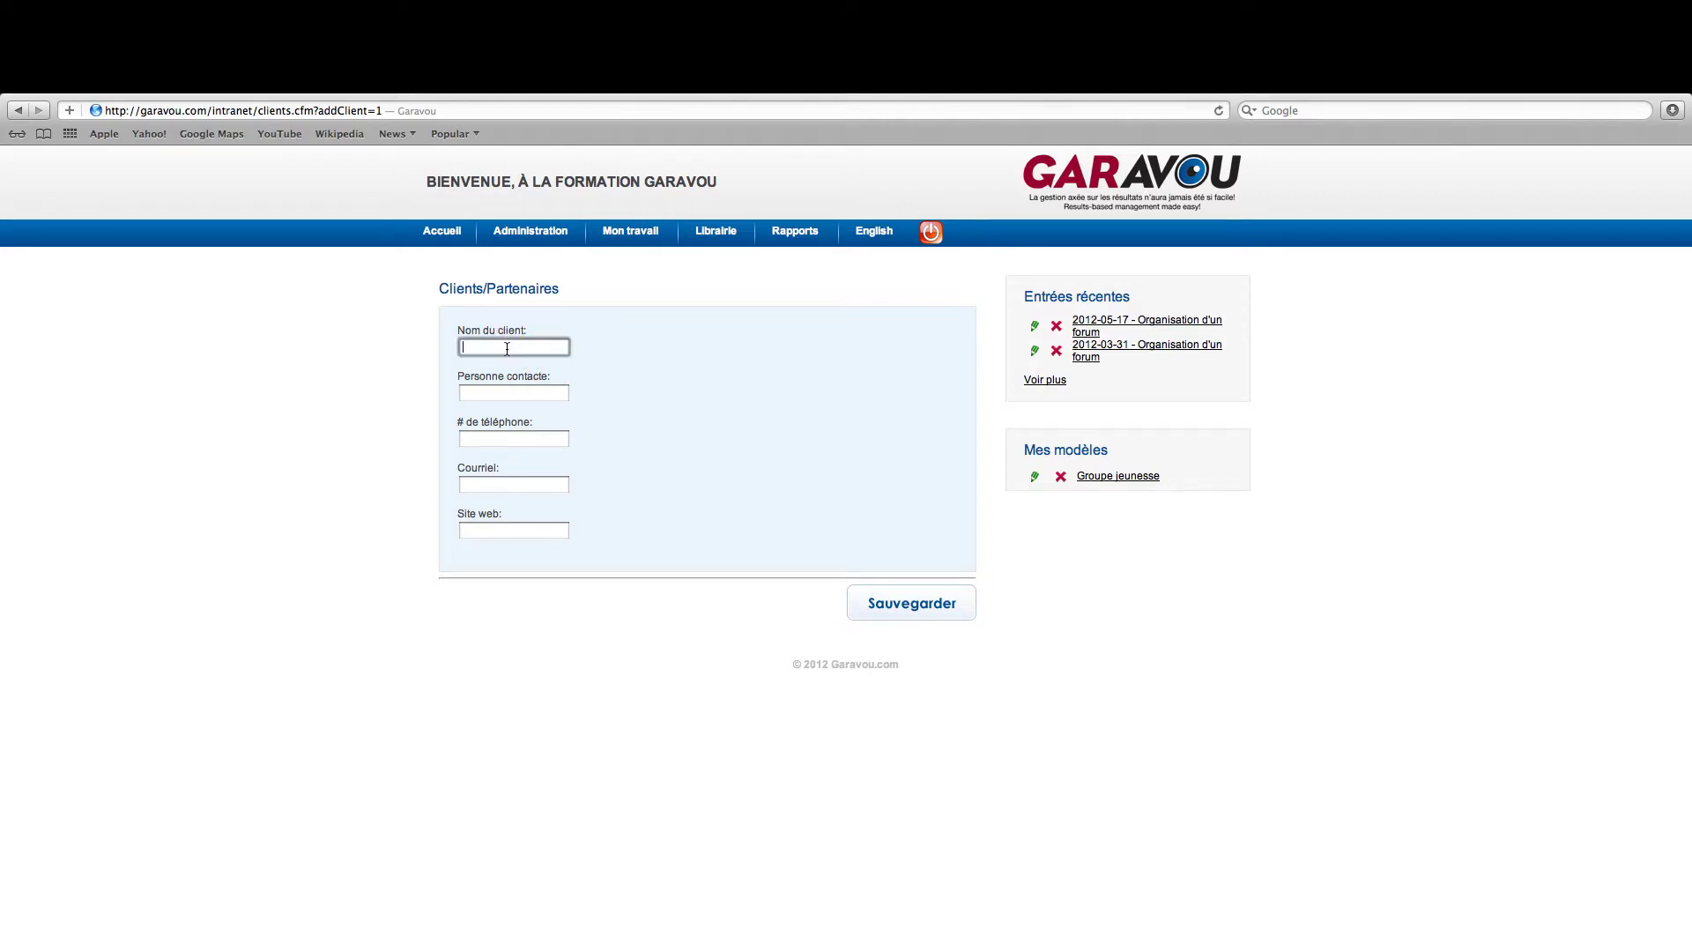
{"action": "type", "text": "Gouvernement d"}
{"action": "type", "text": "u Canada"}
{"action": "left_click", "coordinate": [498, 392]}
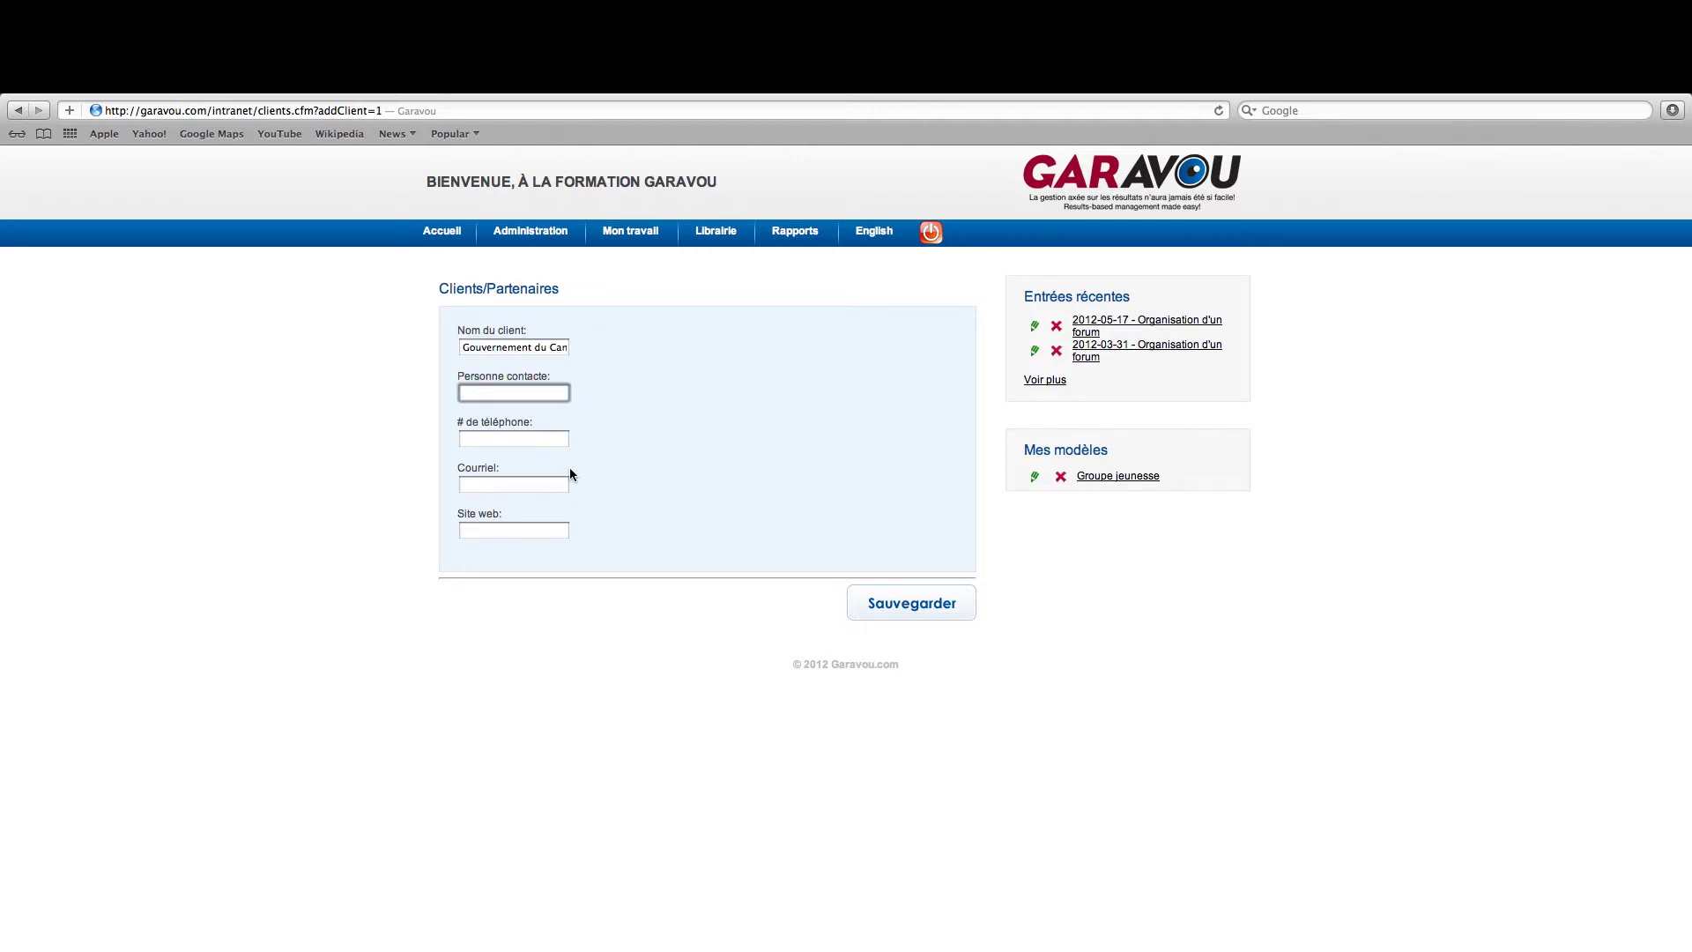
{"action": "type", "text": "M. Ferguson"}
{"action": "left_click", "coordinate": [899, 608]}
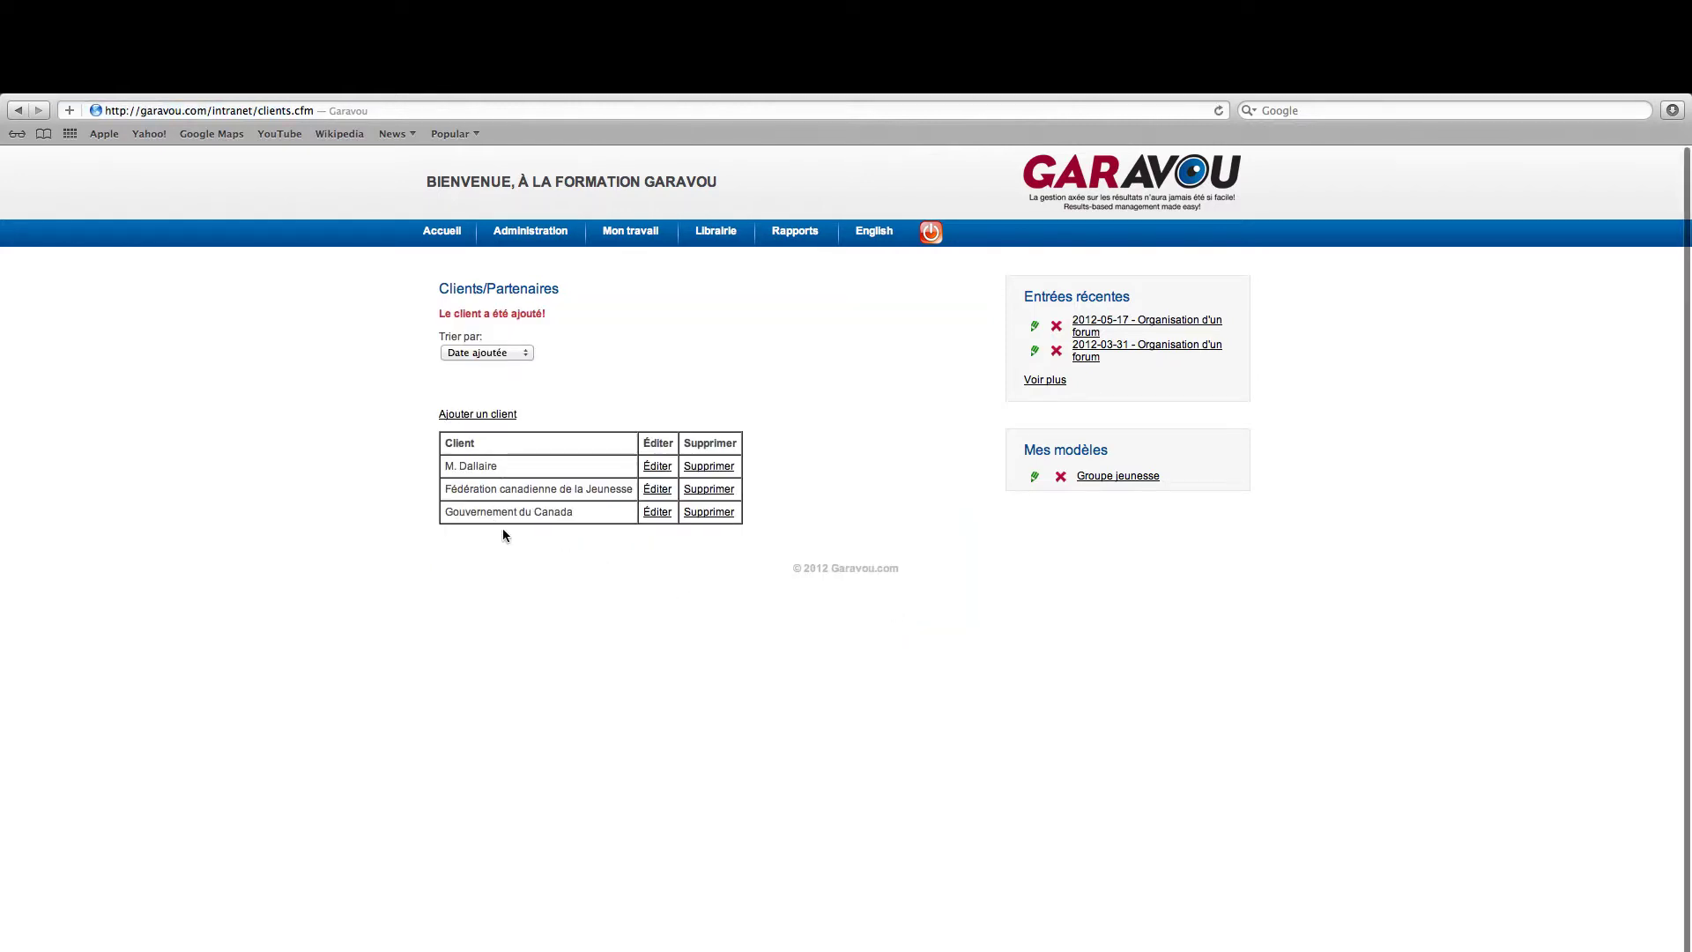
Open and resave the Gouvernement du Canada client record, and request its deletion but cancel it.
{"action": "left_click", "coordinate": [656, 513]}
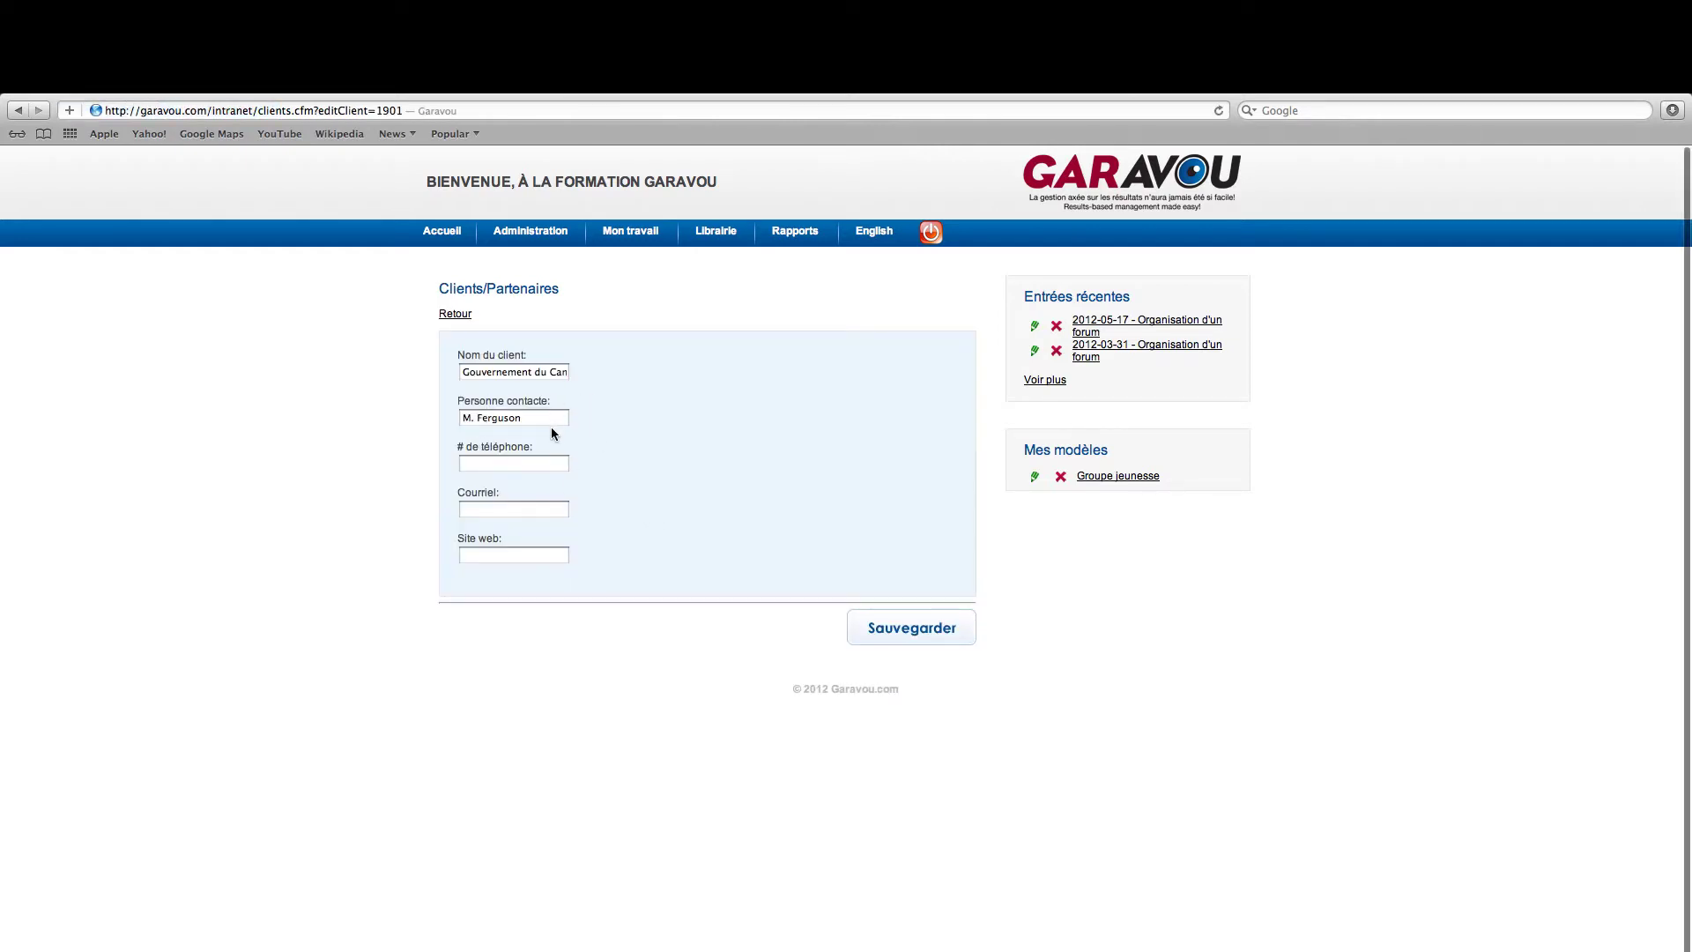
{"action": "left_click", "coordinate": [908, 626]}
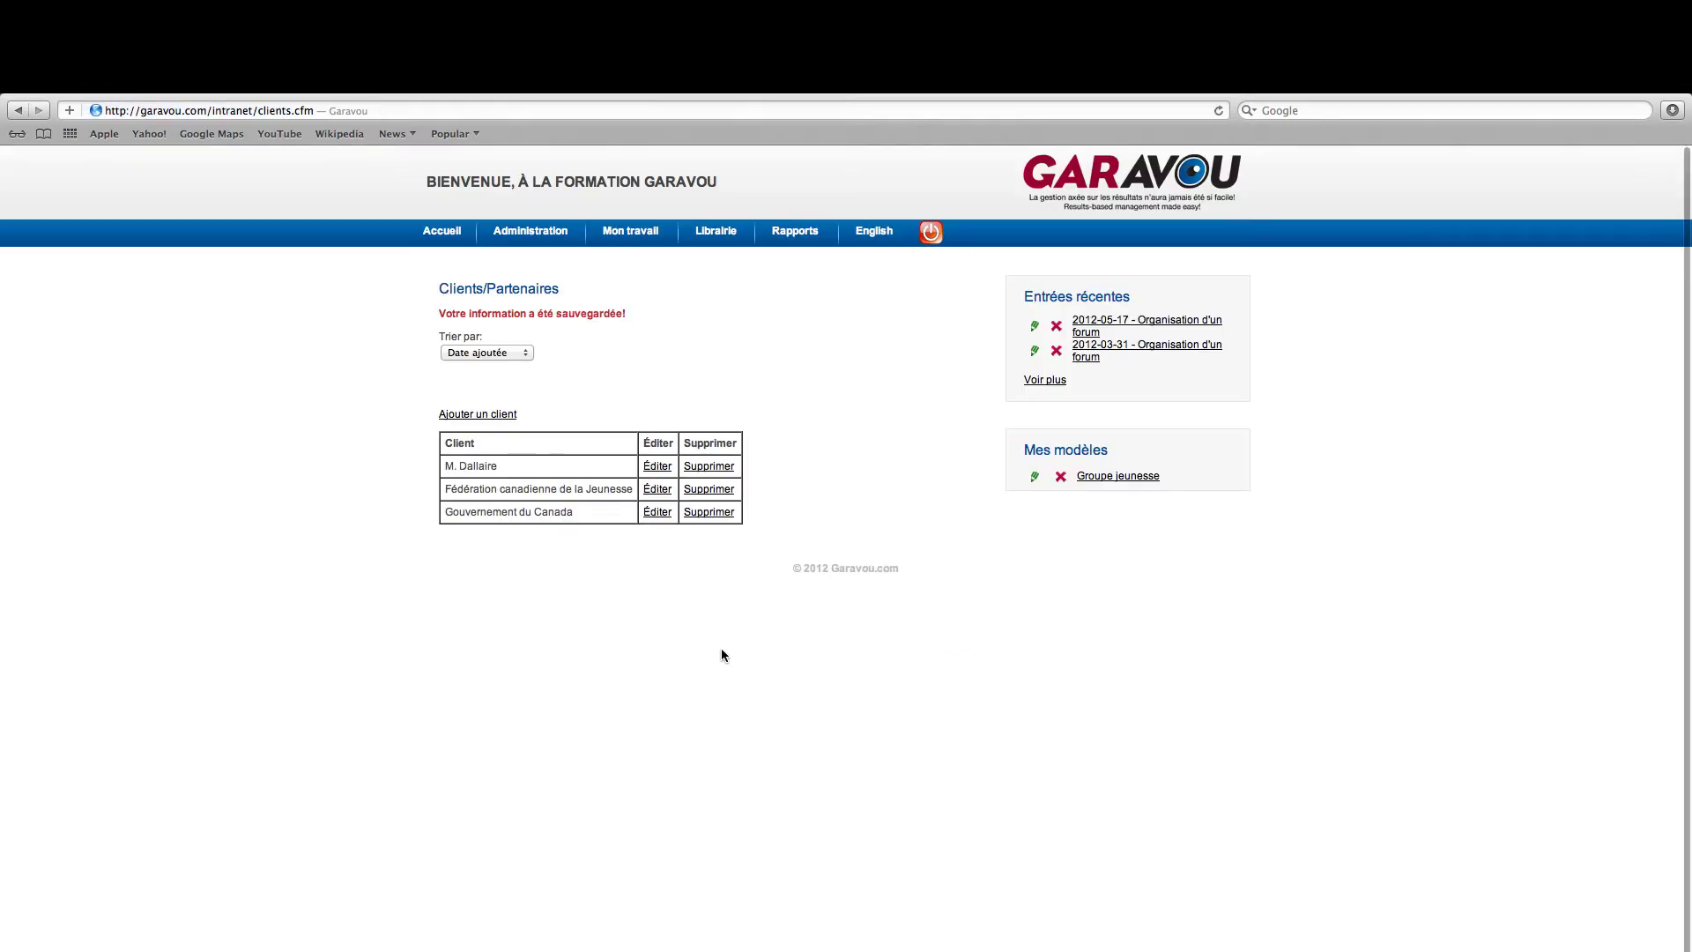
{"action": "left_click", "coordinate": [705, 513]}
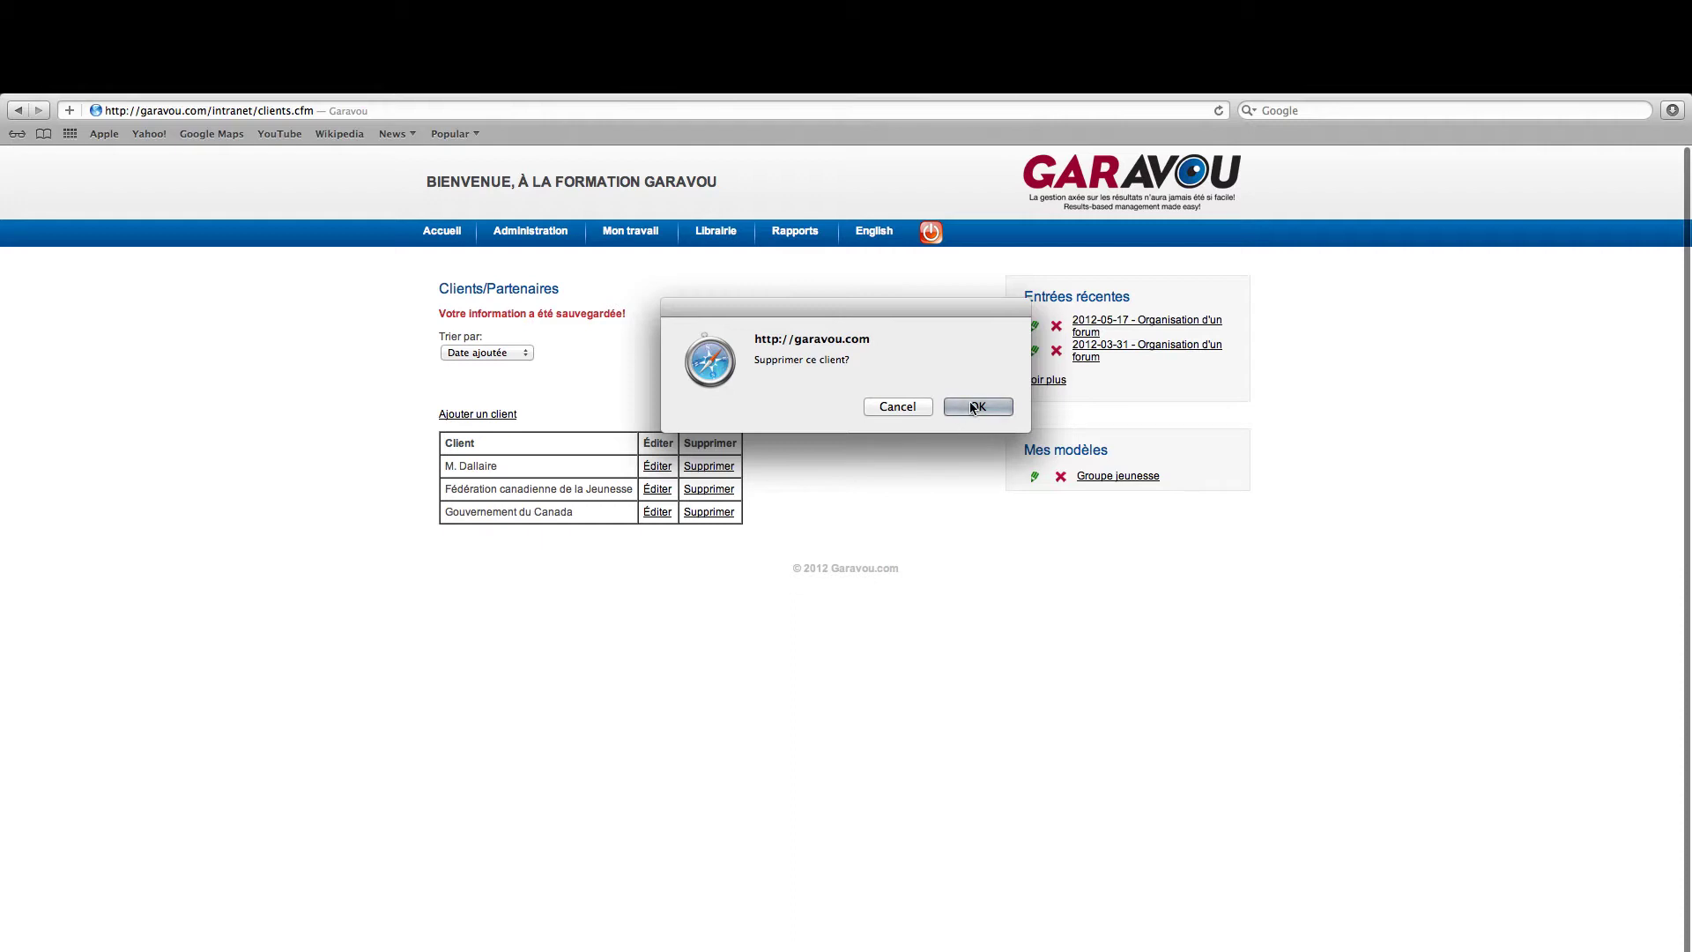
{"action": "left_click", "coordinate": [908, 409]}
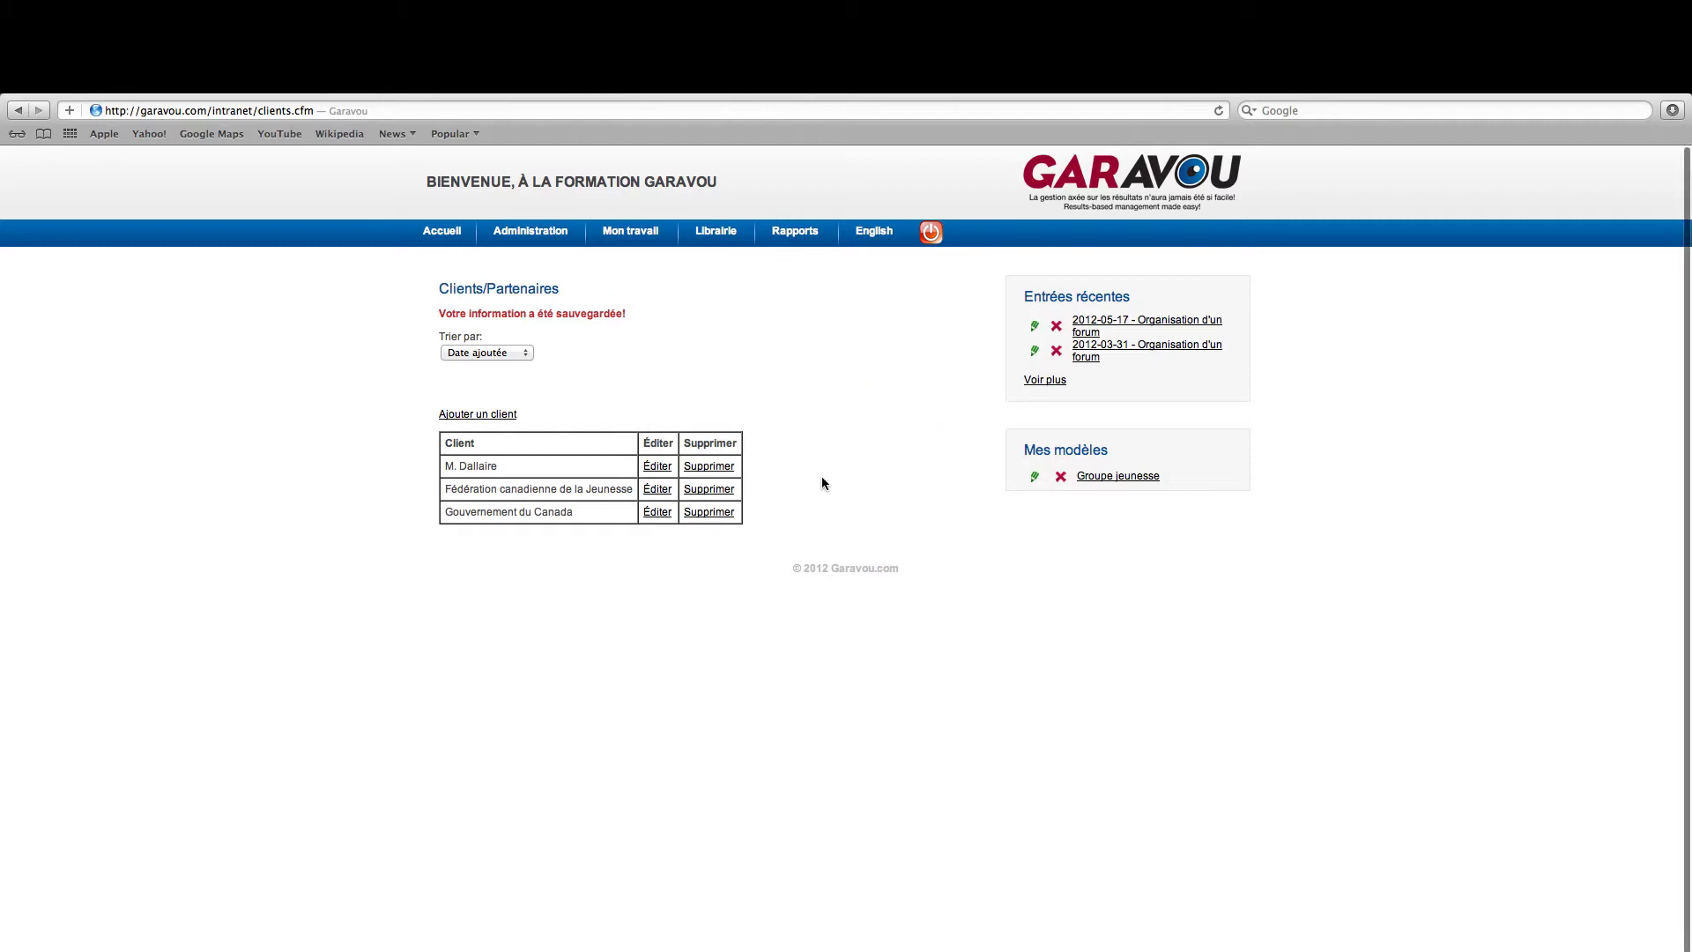
Open the Plan action entry form from the Accueil page.
{"action": "scroll", "coordinate": [828, 479], "scroll_direction": "down", "scroll_amount": 1}
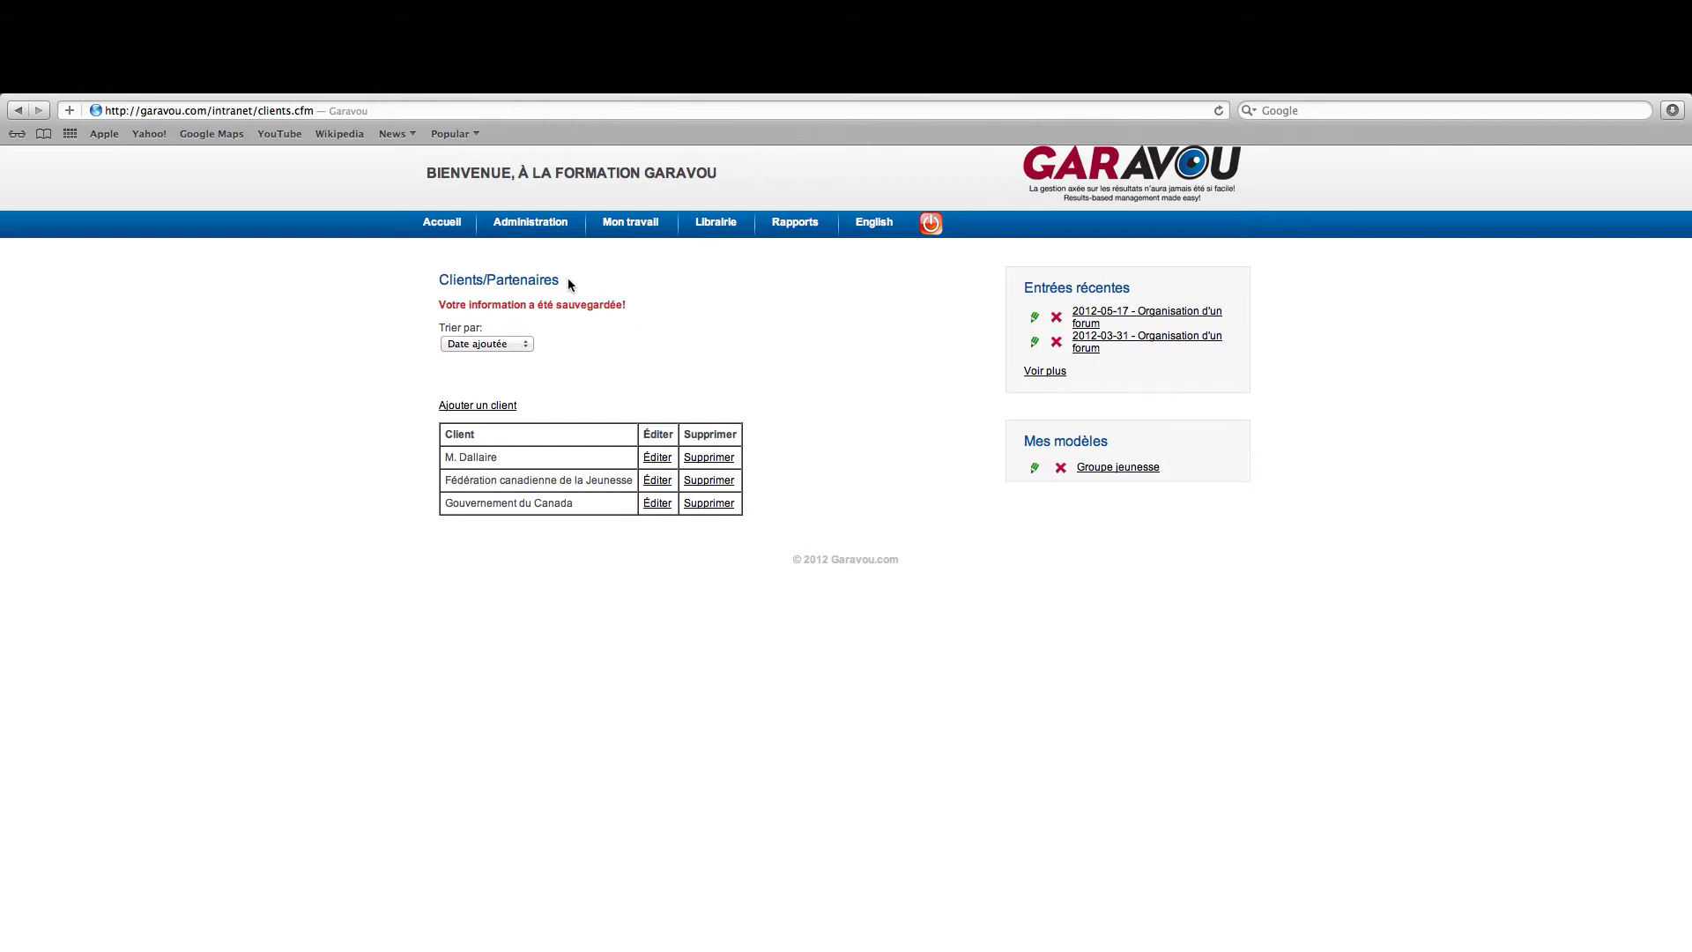
{"action": "left_click", "coordinate": [442, 221]}
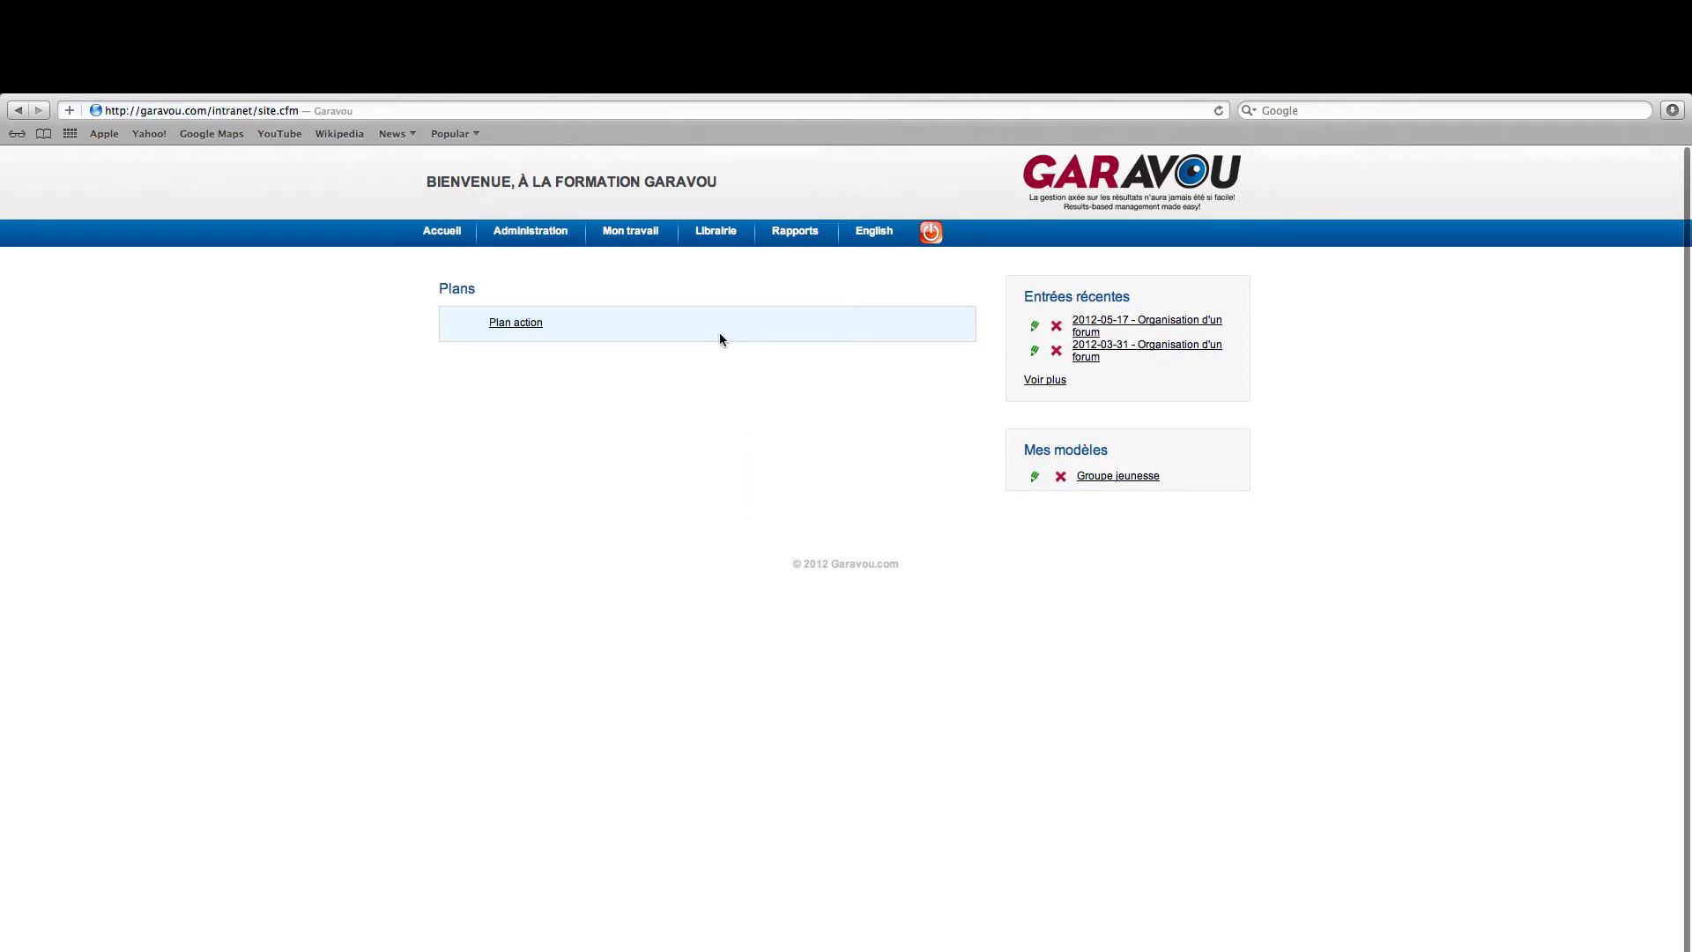
{"action": "left_click", "coordinate": [515, 322]}
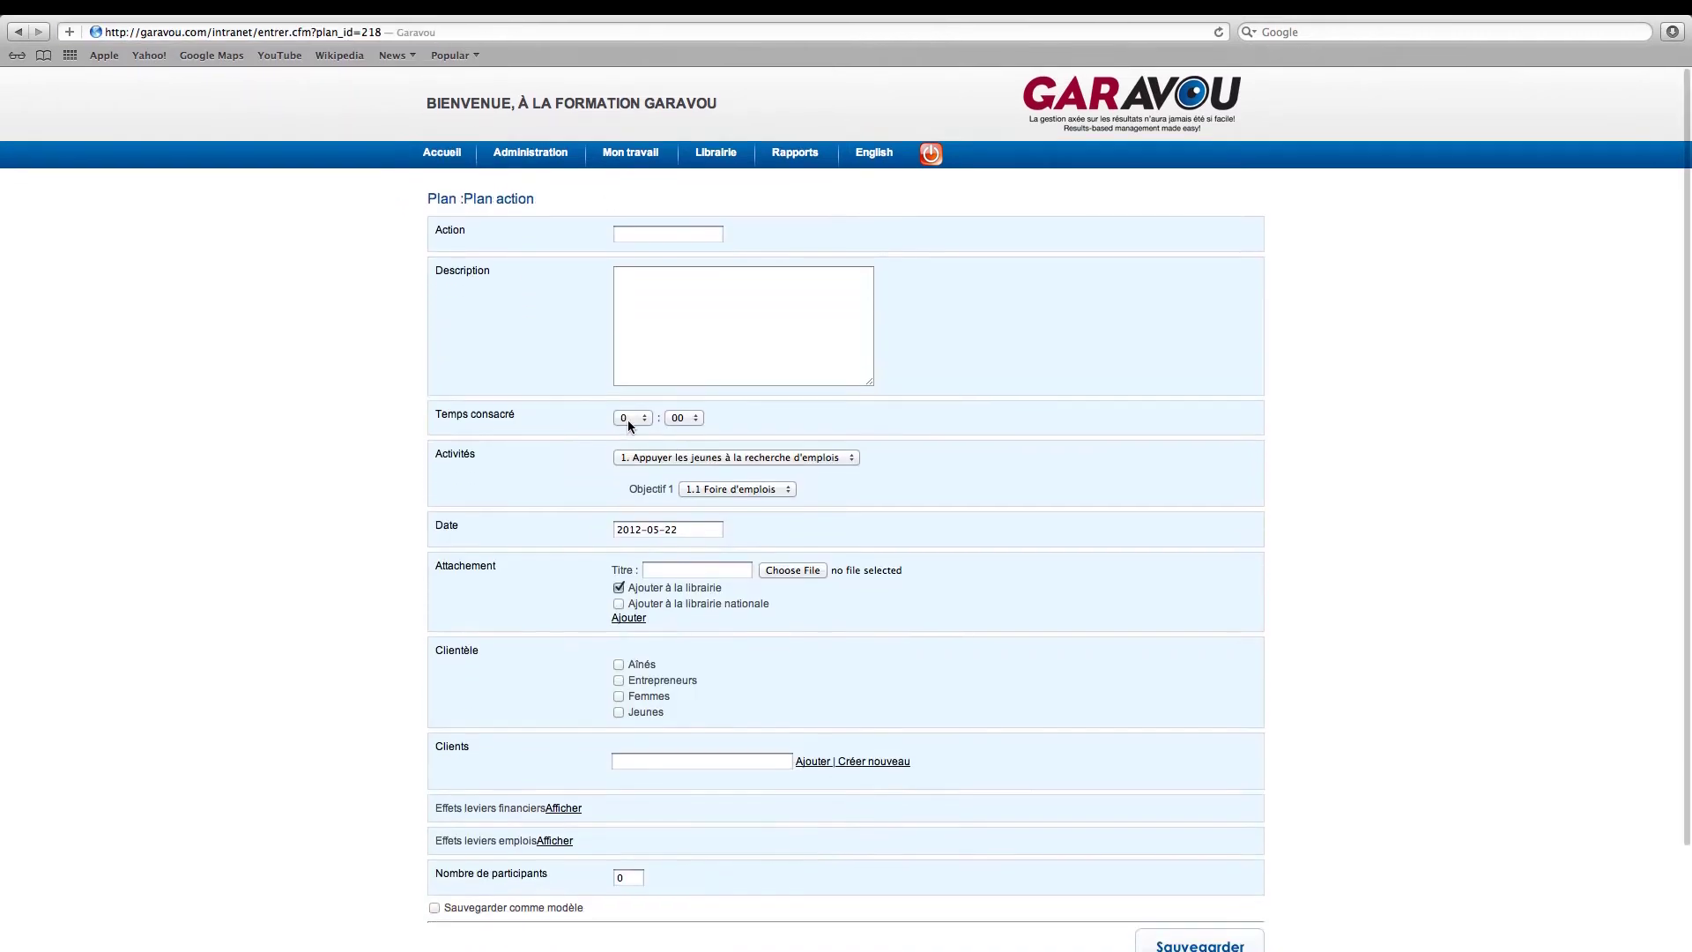
Add Gouvernement du Canada from the suggested names as a client of the plan entry.
{"action": "scroll", "coordinate": [1035, 601], "scroll_direction": "down", "scroll_amount": 3}
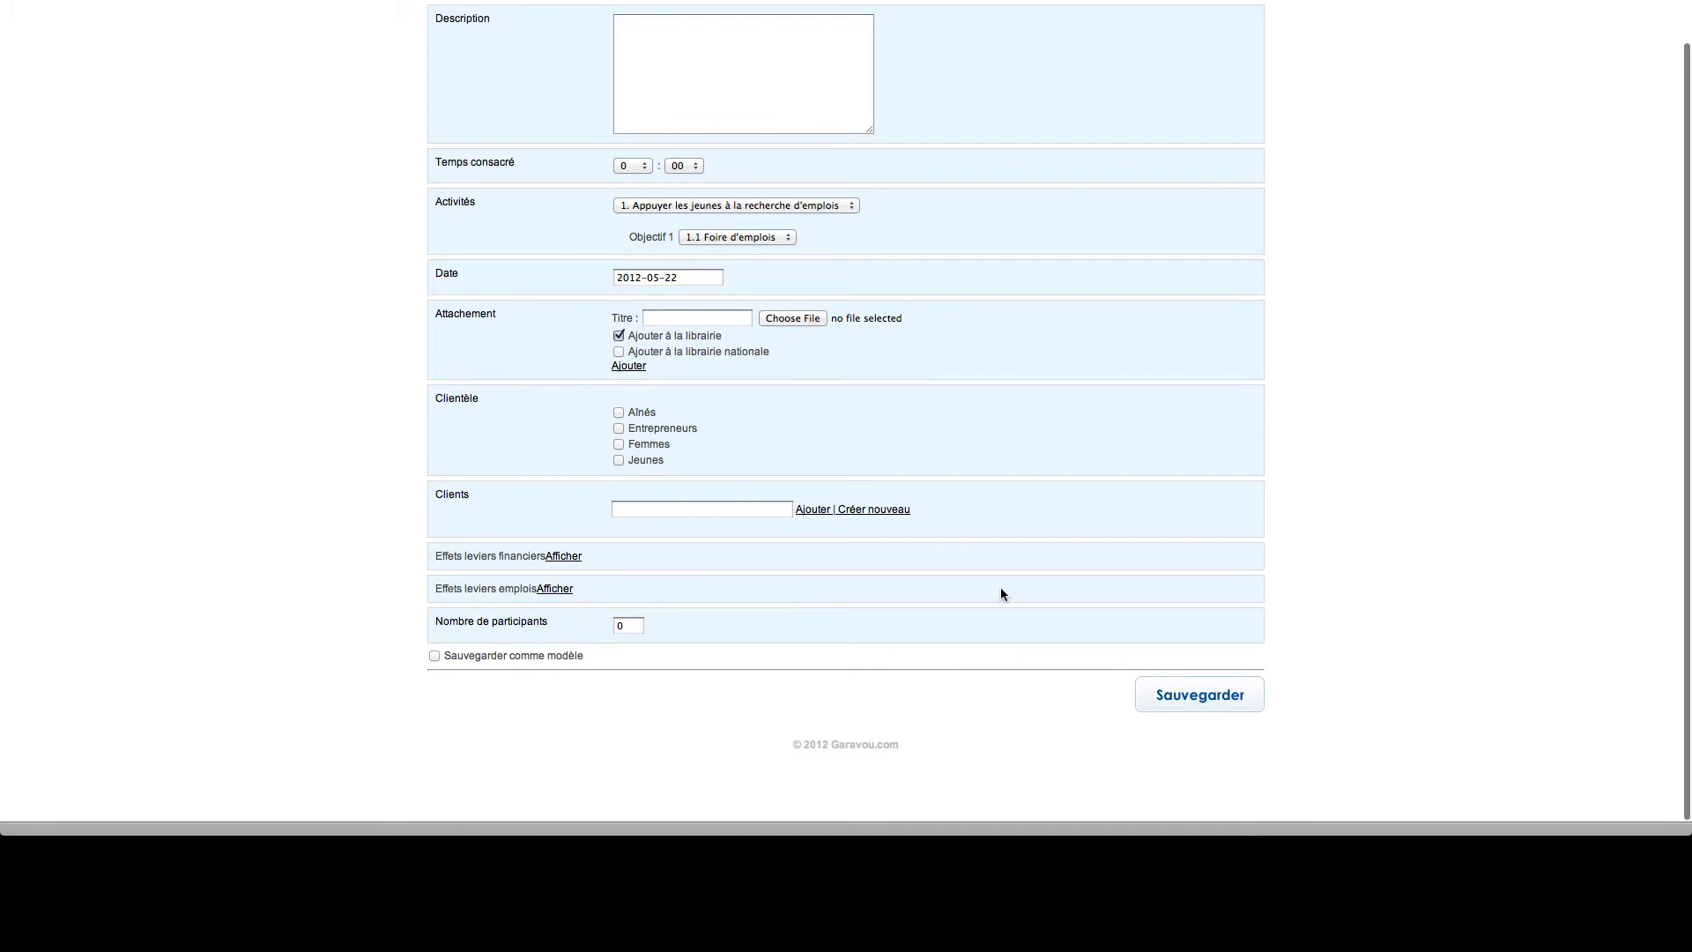
{"action": "left_click", "coordinate": [718, 509]}
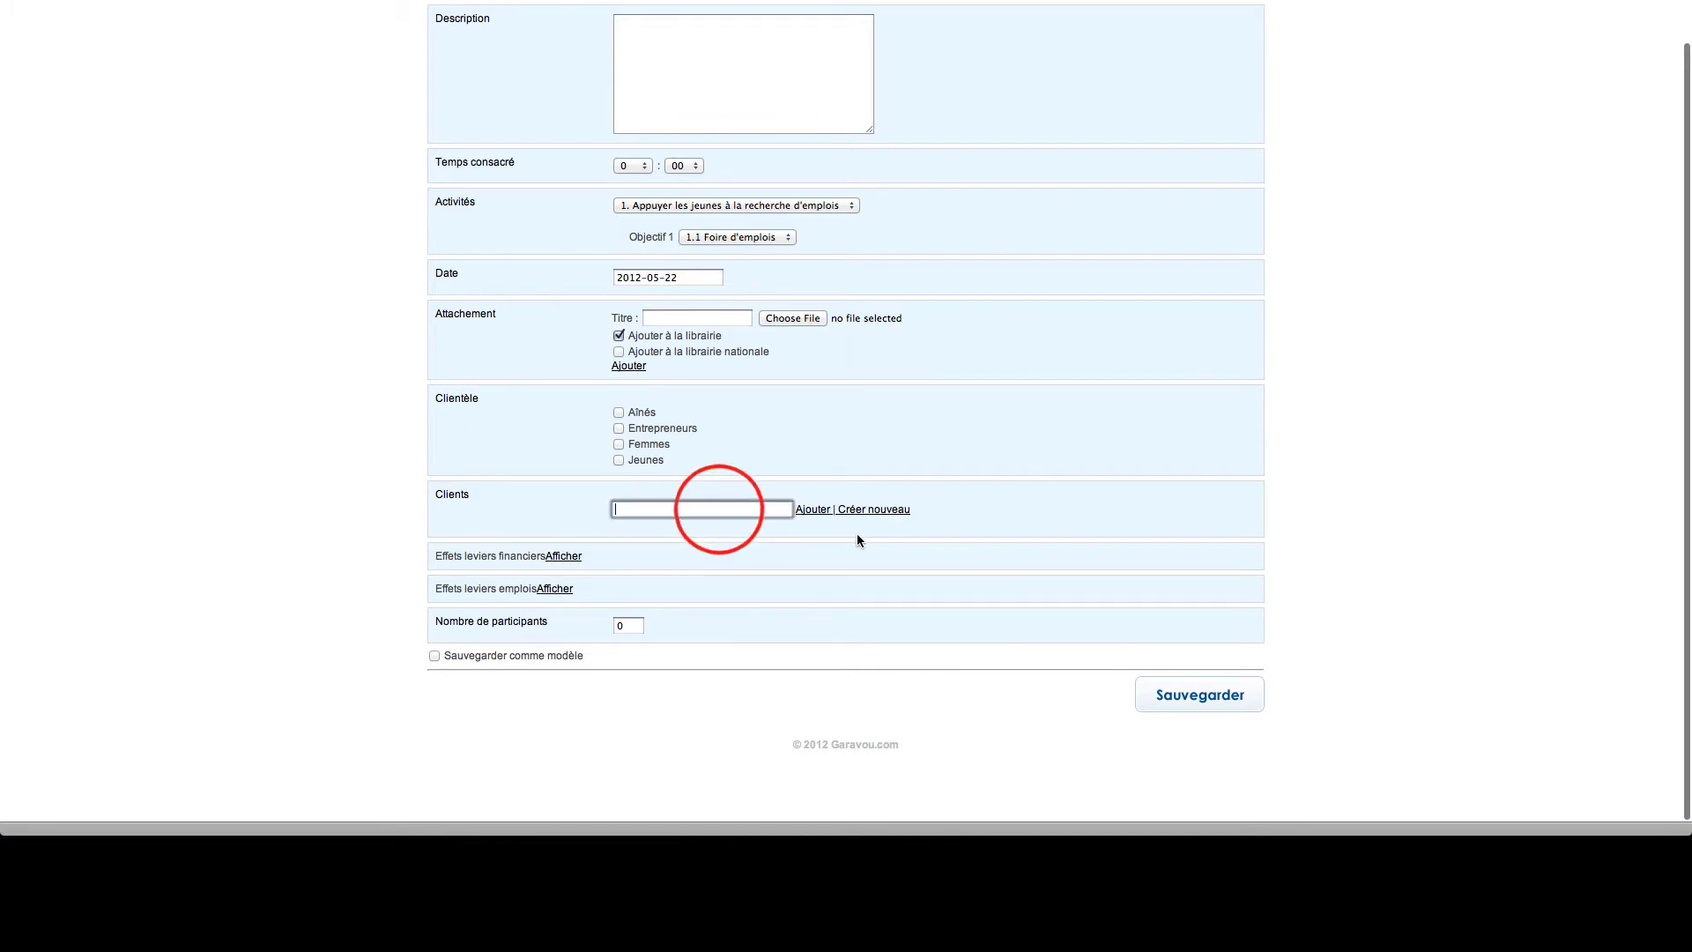
{"action": "type", "text": "g"}
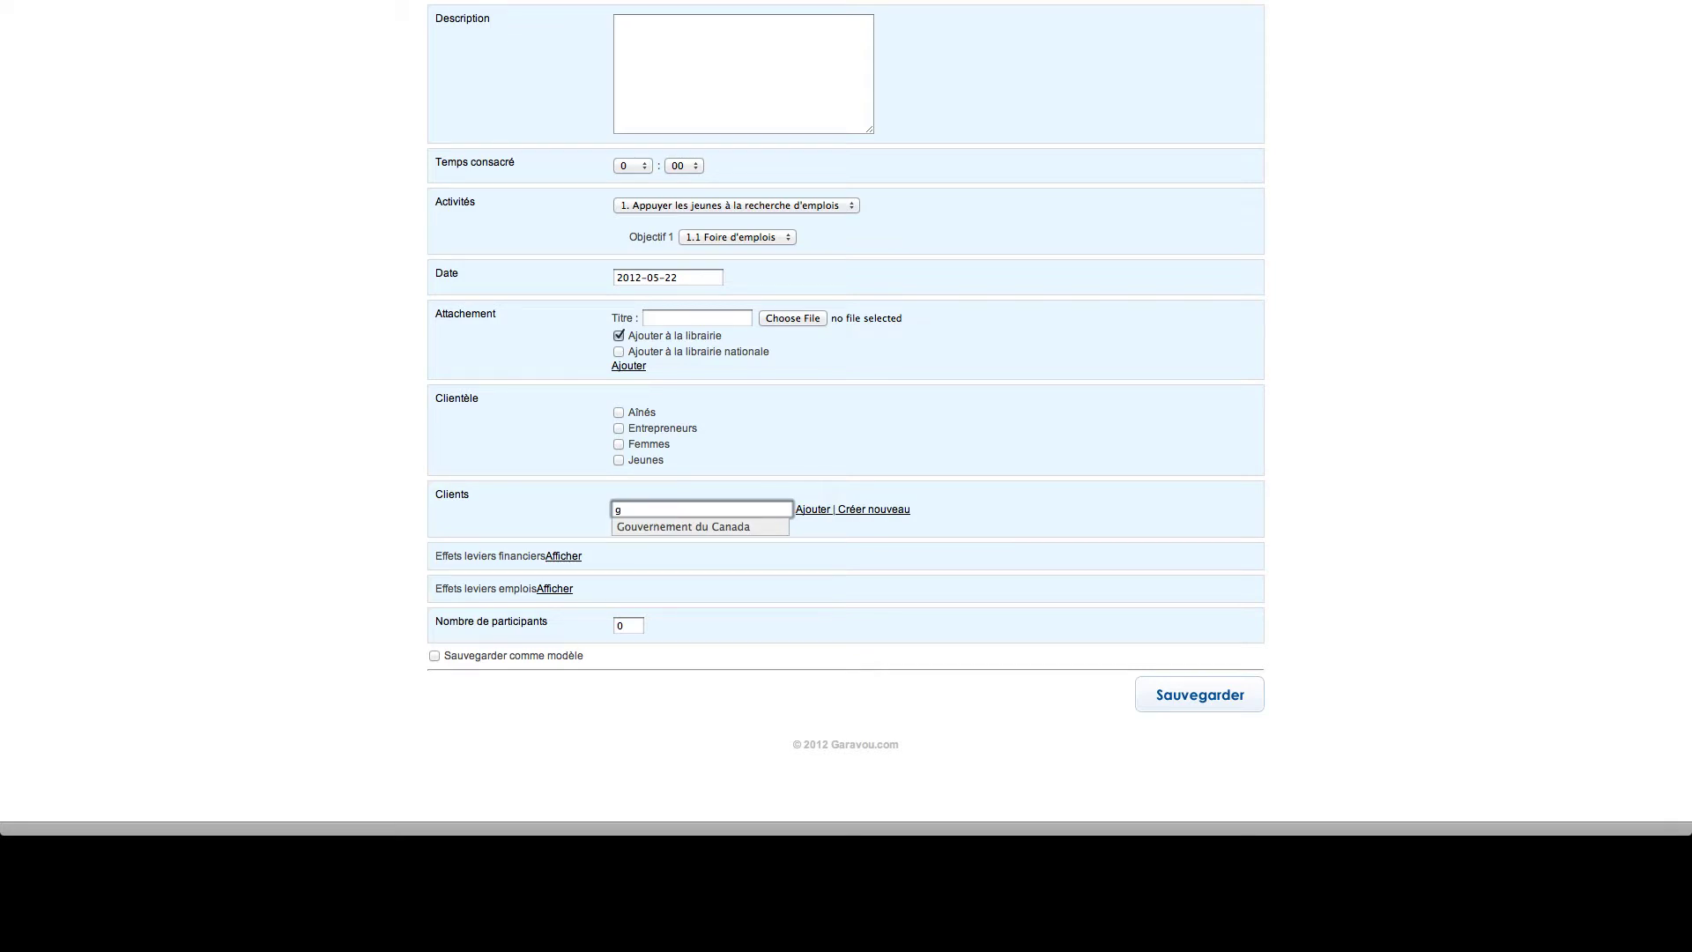
{"action": "left_click", "coordinate": [730, 525]}
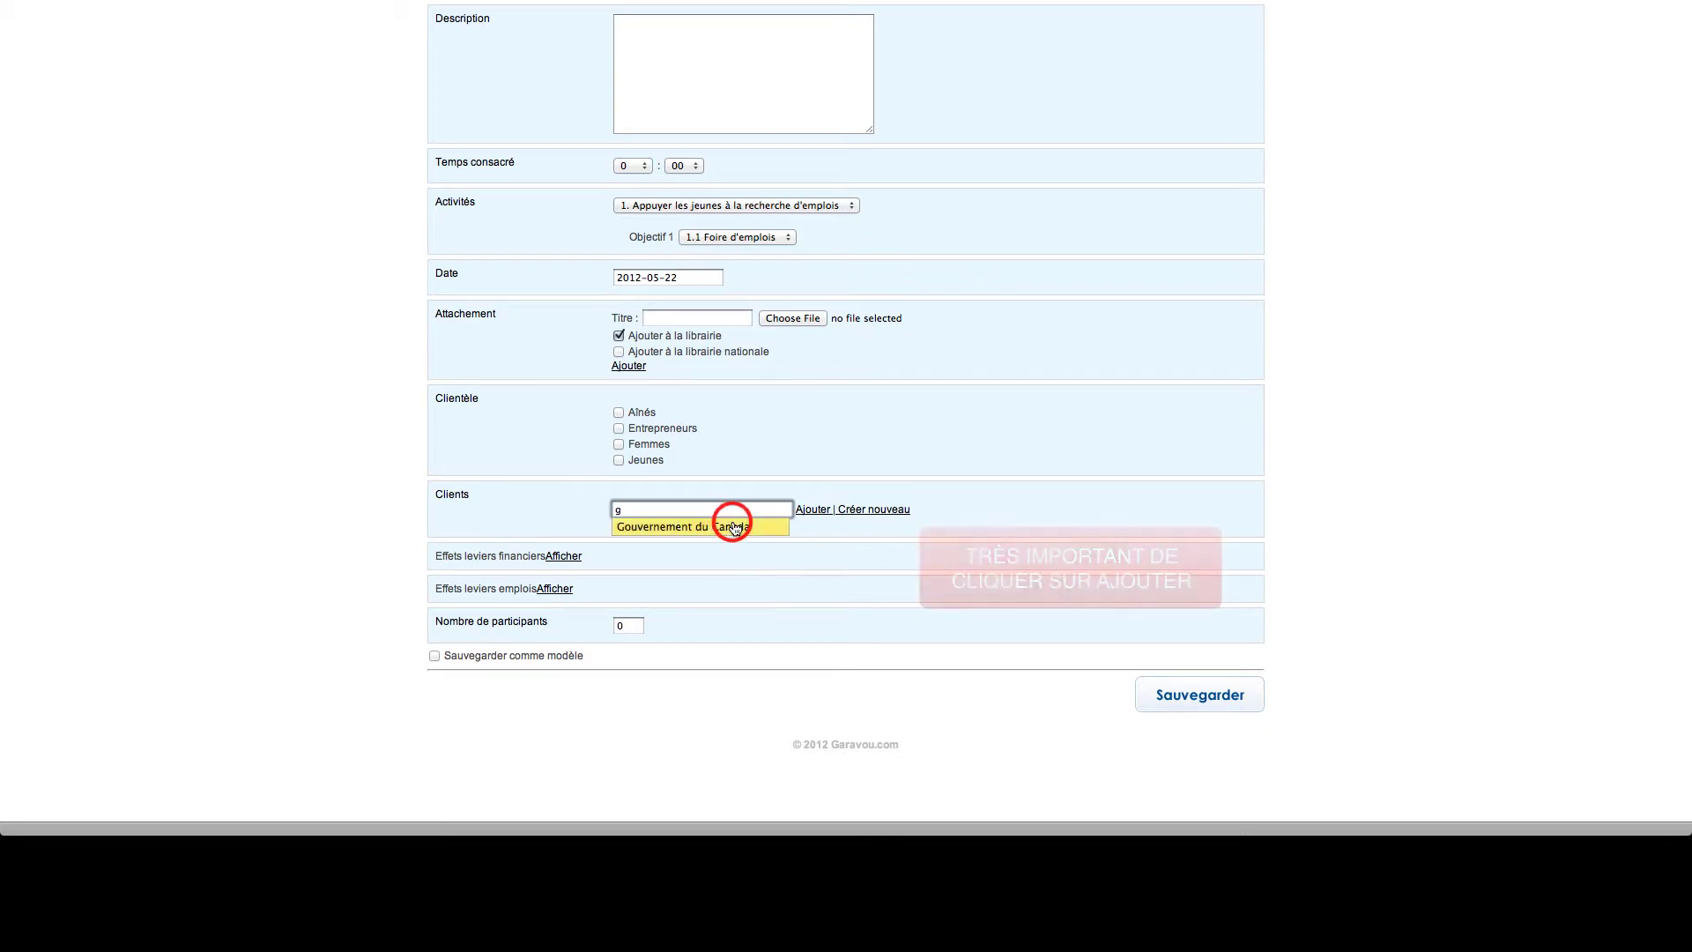
{"action": "left_click", "coordinate": [811, 511]}
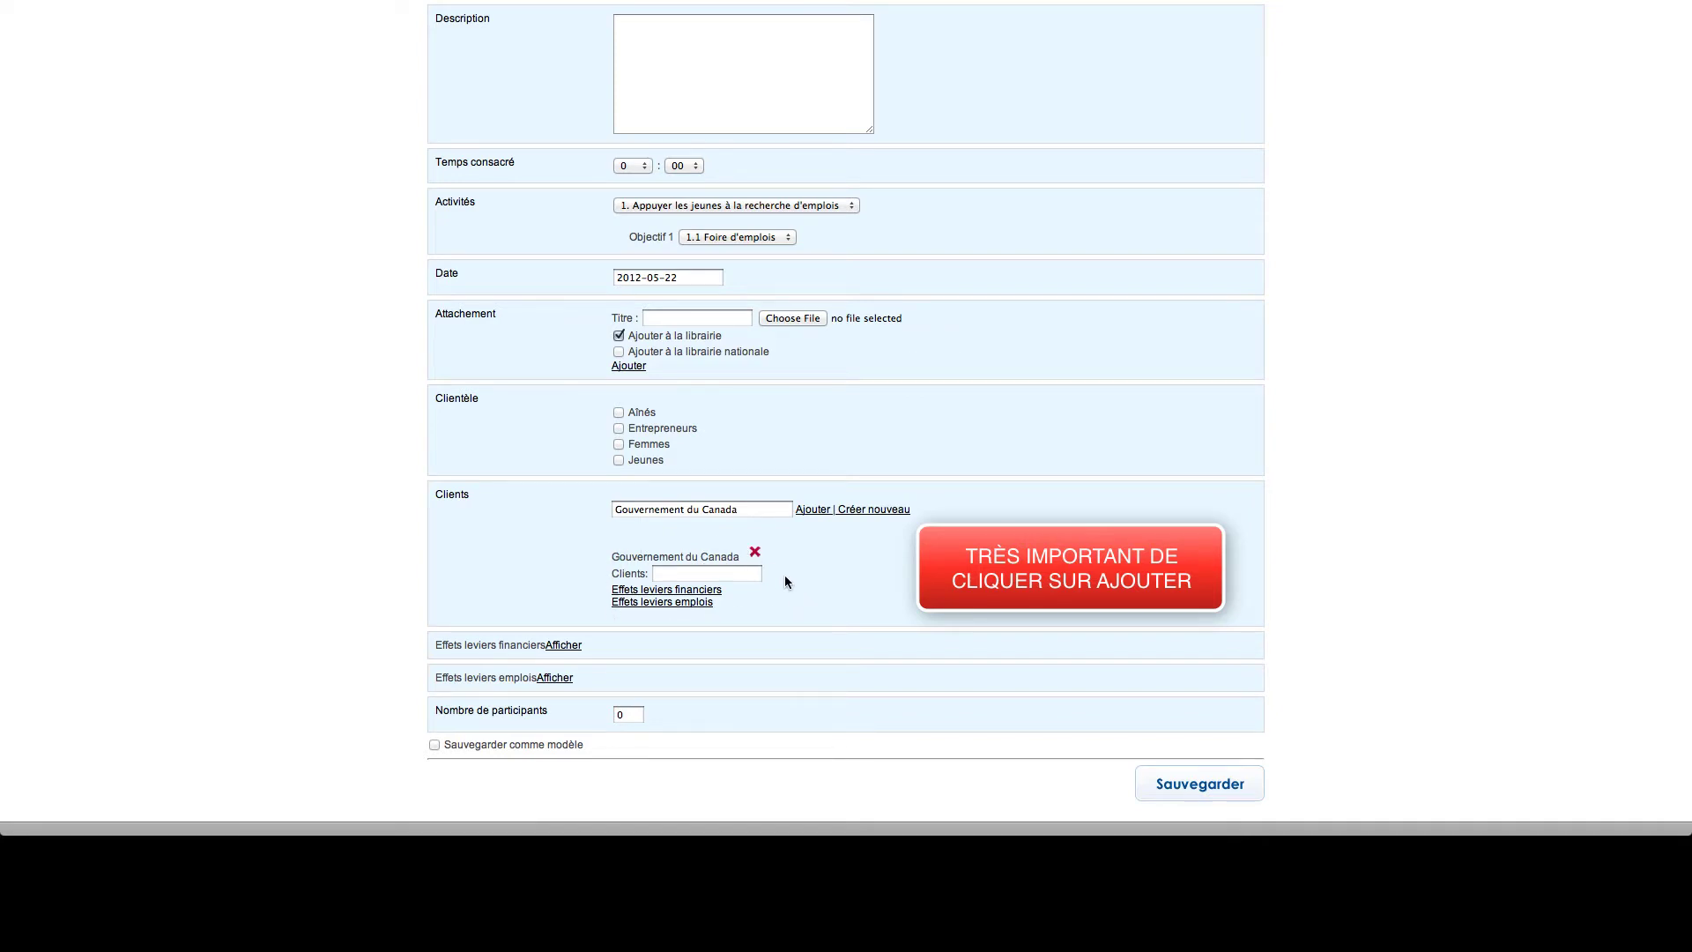
Remove Gouvernement du Canada from the plan entry's clients and add it again.
{"action": "left_click", "coordinate": [754, 552]}
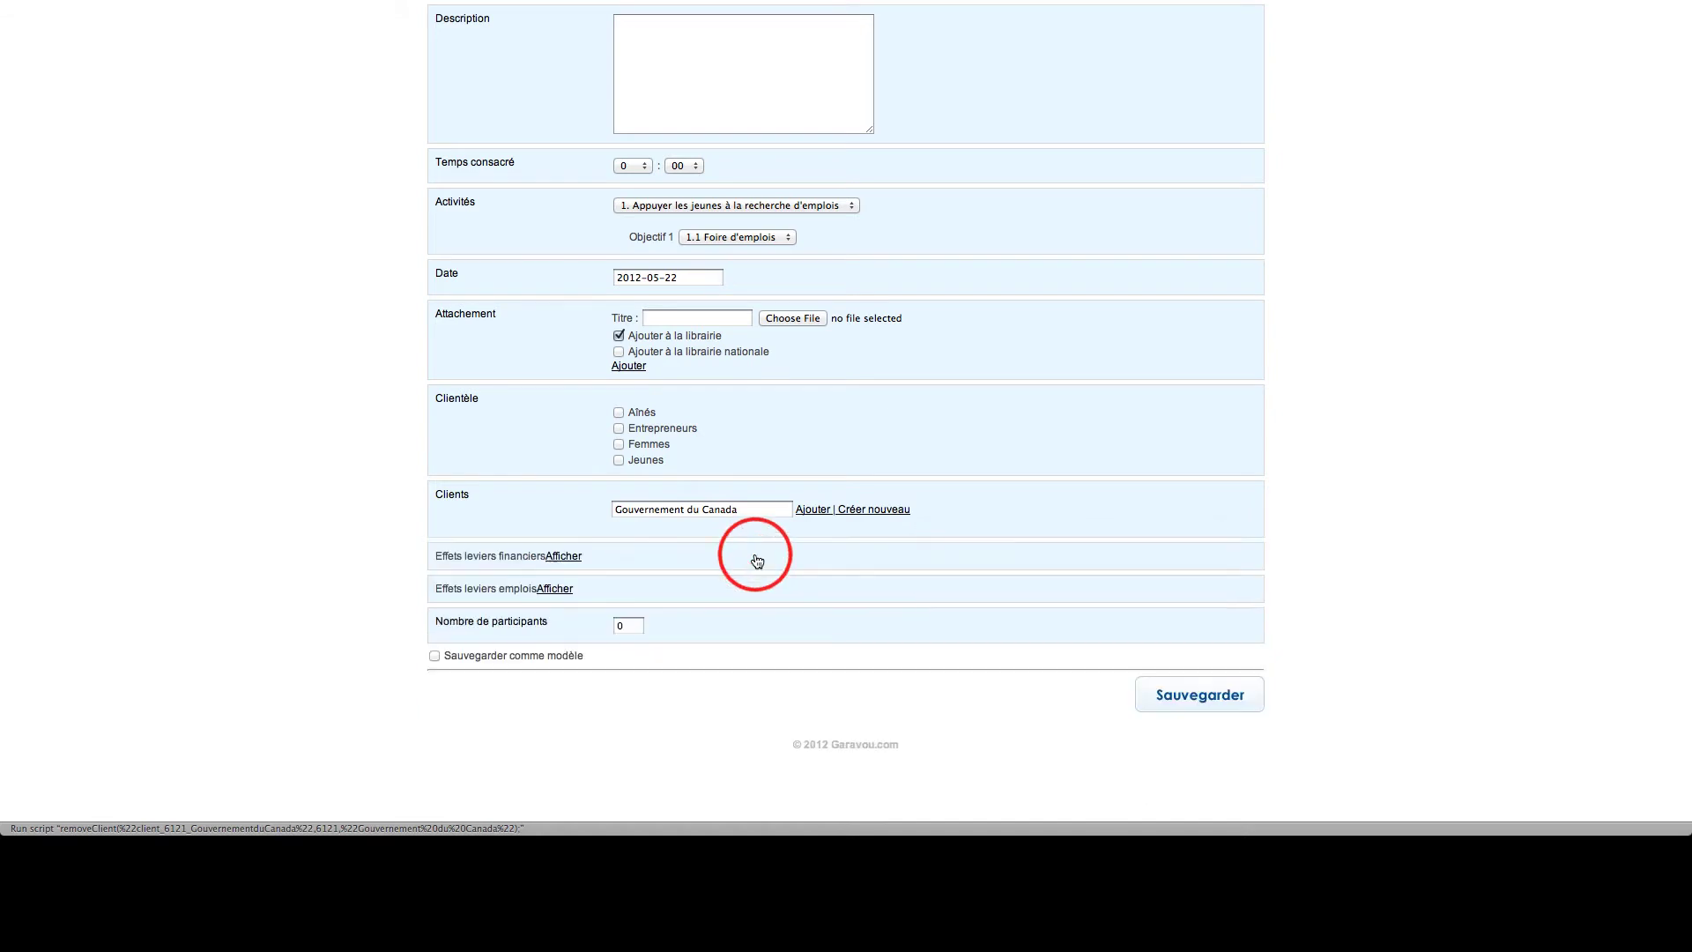
{"action": "left_click_drag", "start_coordinate": [752, 509], "coordinate": [613, 511]}
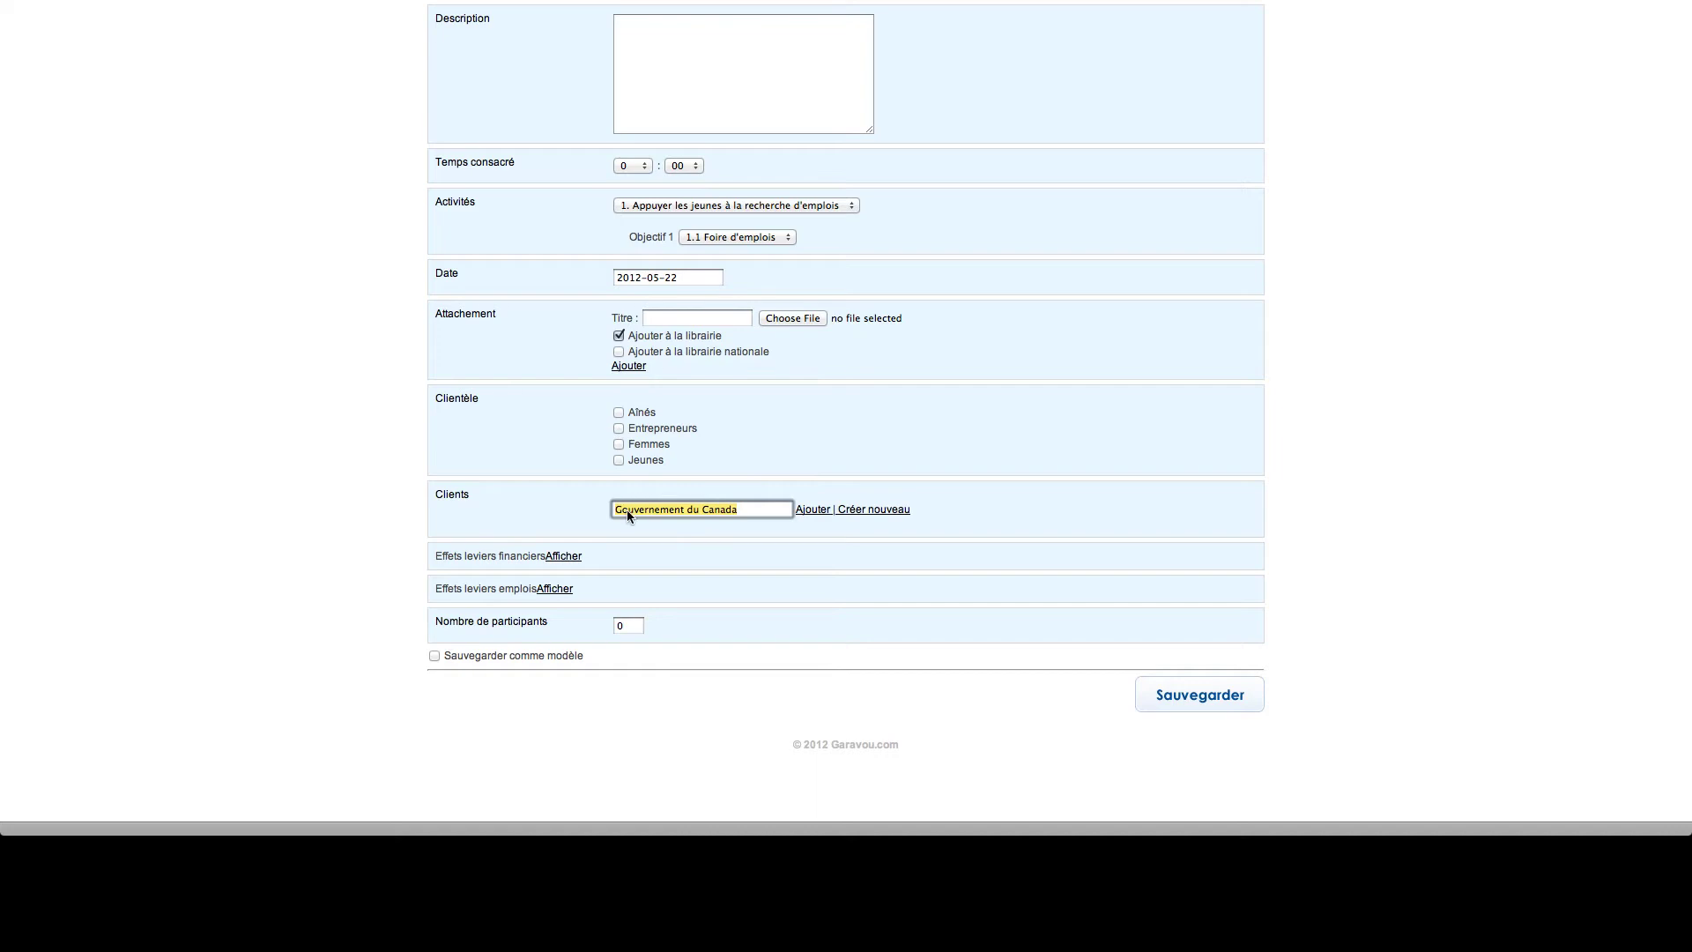
{"action": "left_click", "coordinate": [812, 510]}
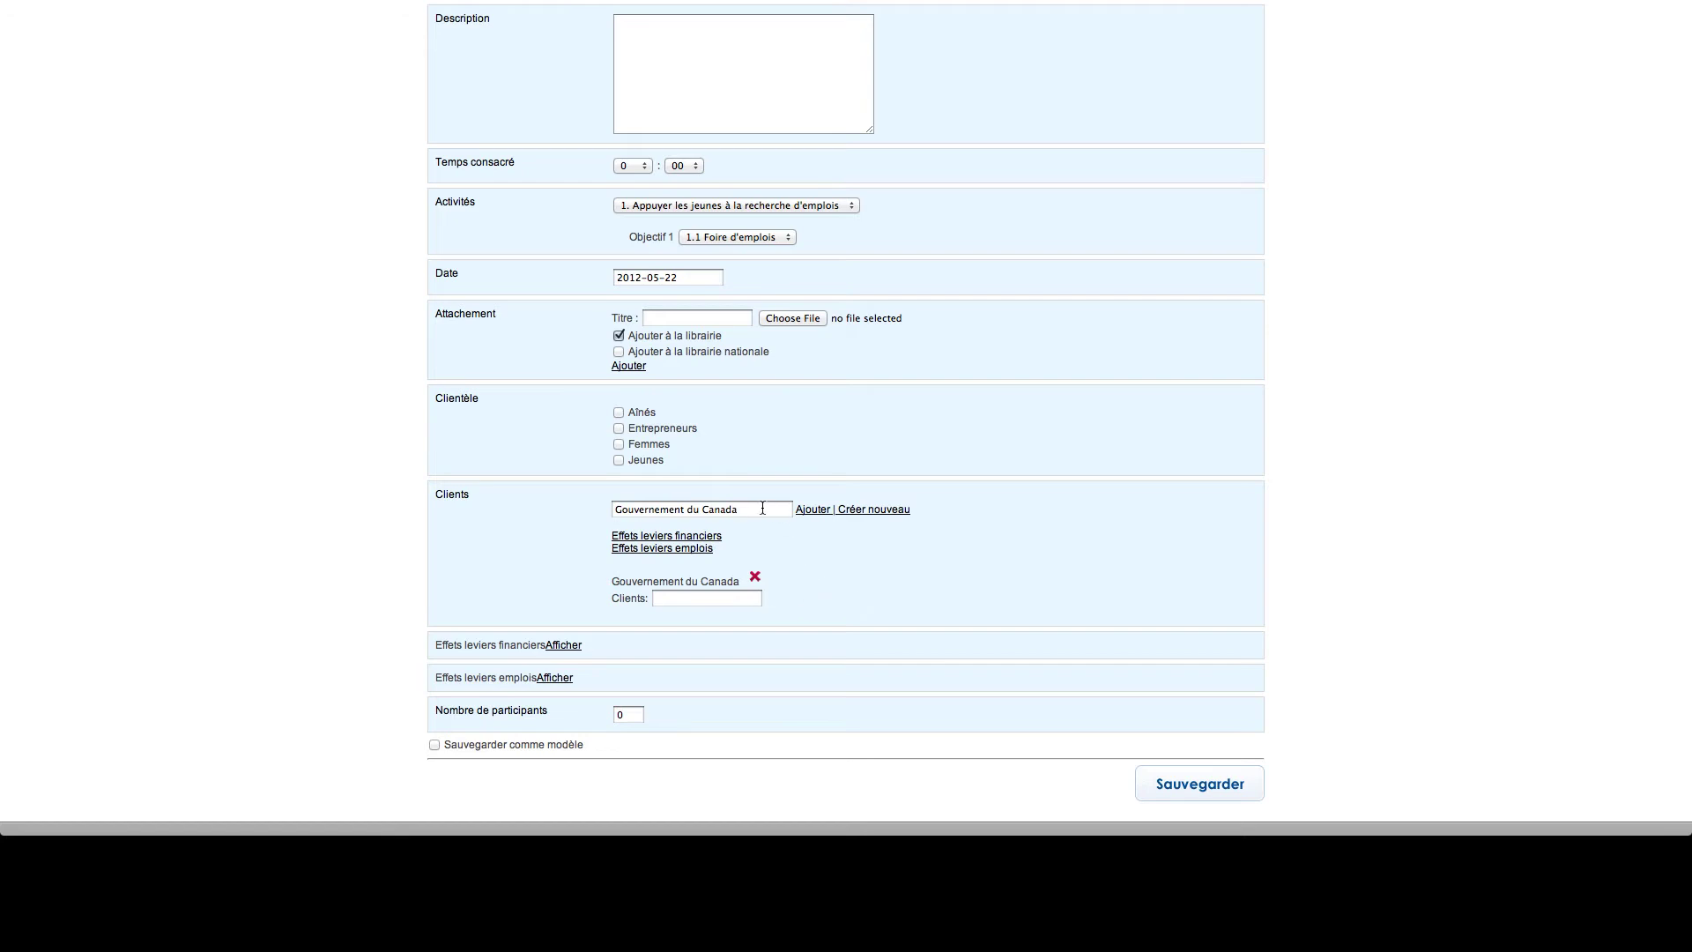
Add the existing individual client whose name begins with "M." as a second client of the plan entry.
{"action": "left_click_drag", "start_coordinate": [762, 508], "coordinate": [620, 509]}
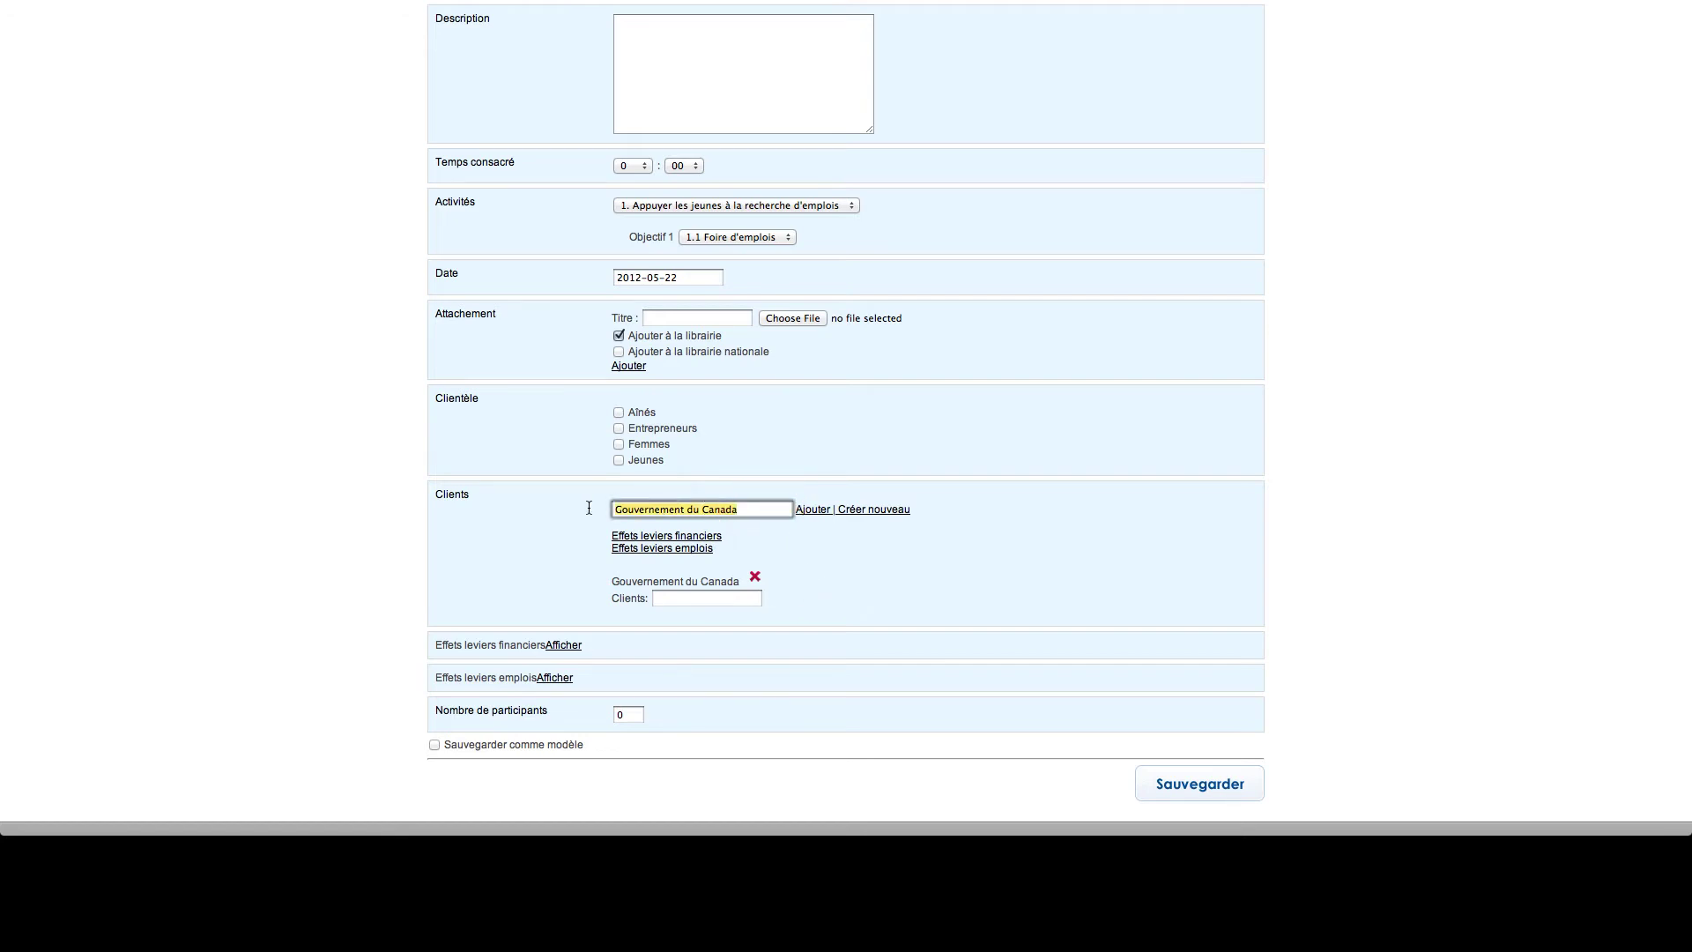
{"action": "type", "text": "M."}
{"action": "left_click", "coordinate": [624, 526]}
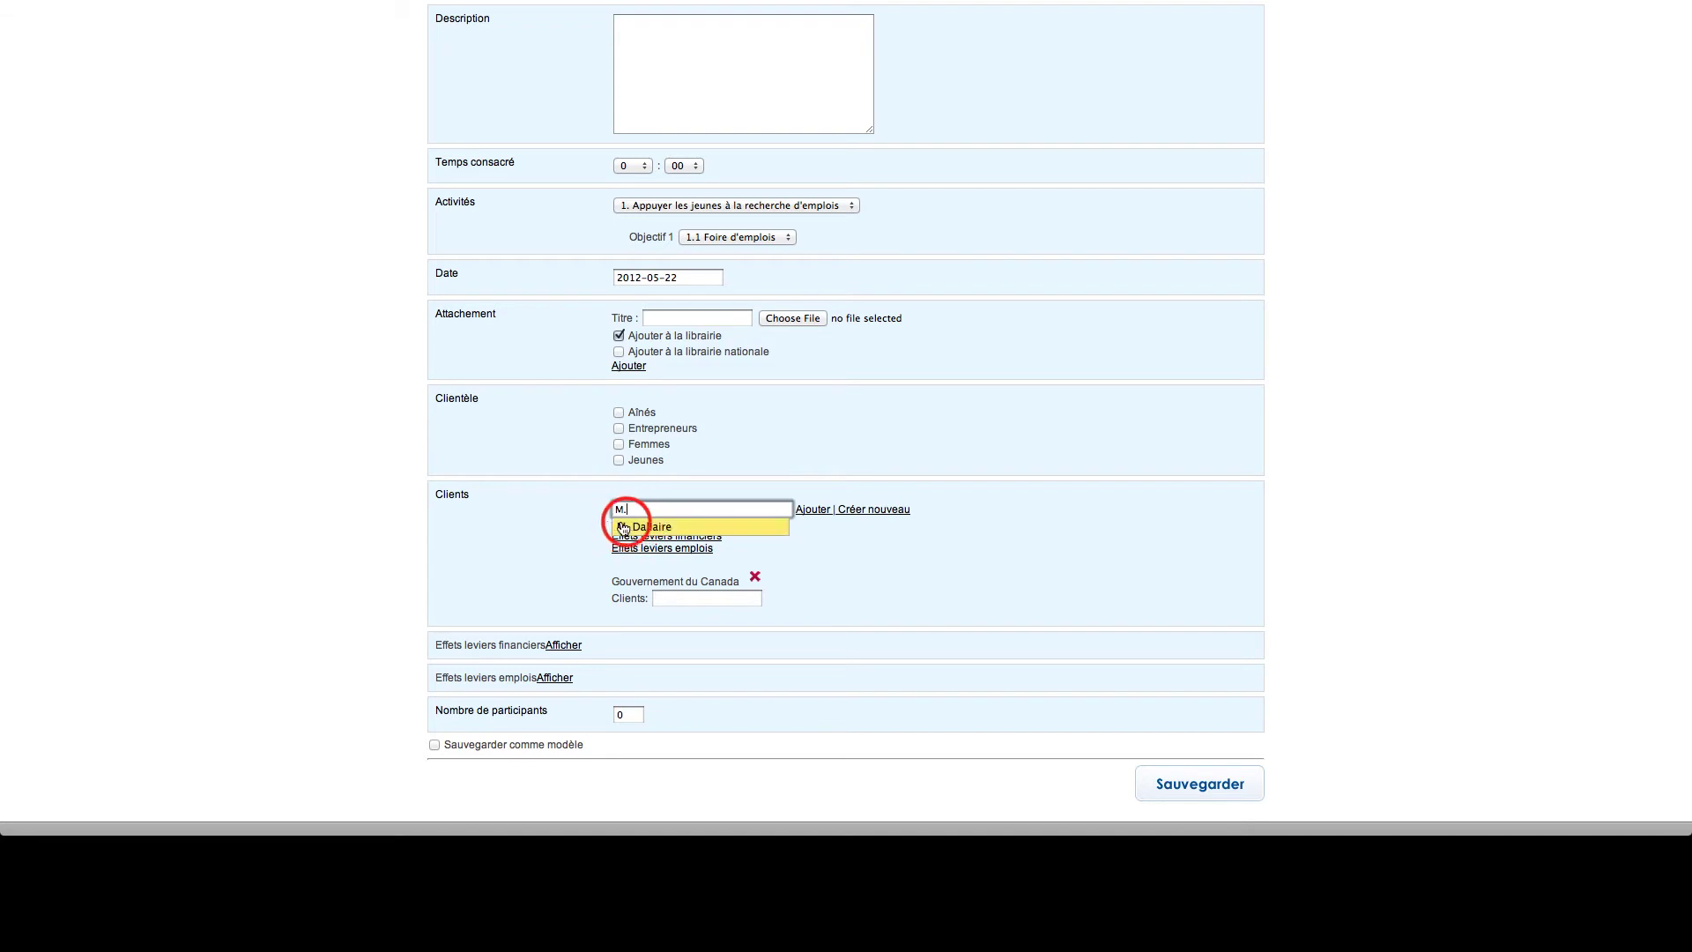
{"action": "left_click", "coordinate": [812, 510]}
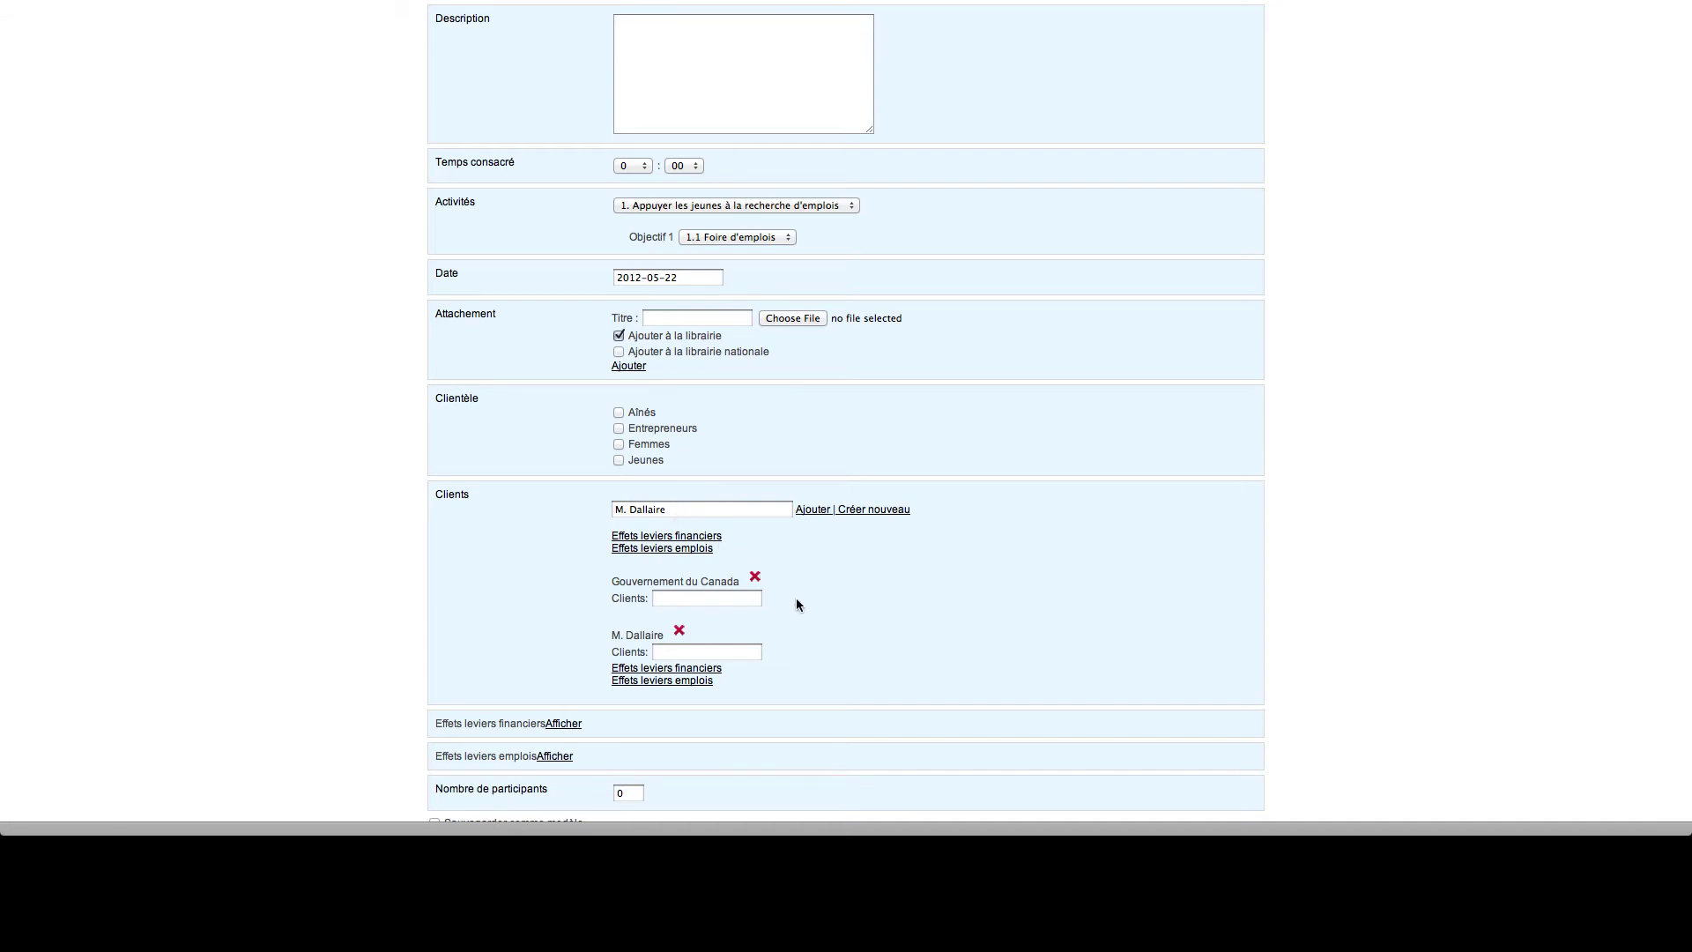
{"action": "left_click", "coordinate": [873, 511]}
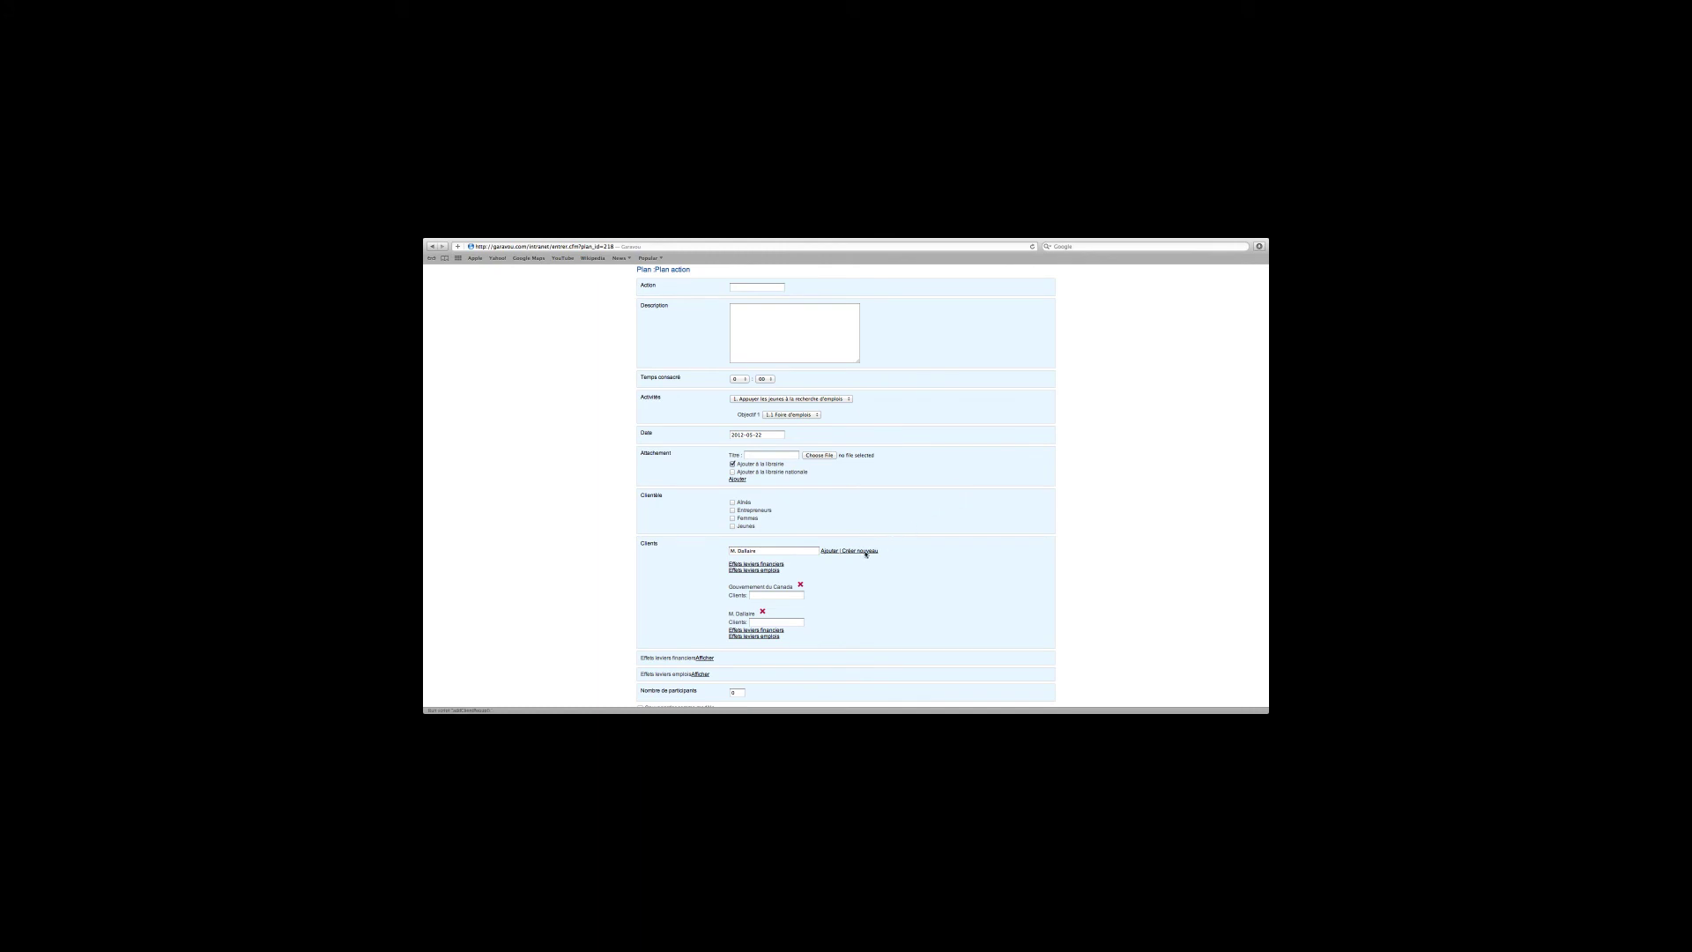
{"action": "scroll", "coordinate": [775, 423], "scroll_direction": "up", "scroll_amount": 2}
{"action": "mouse_move", "coordinate": [684, 307]}
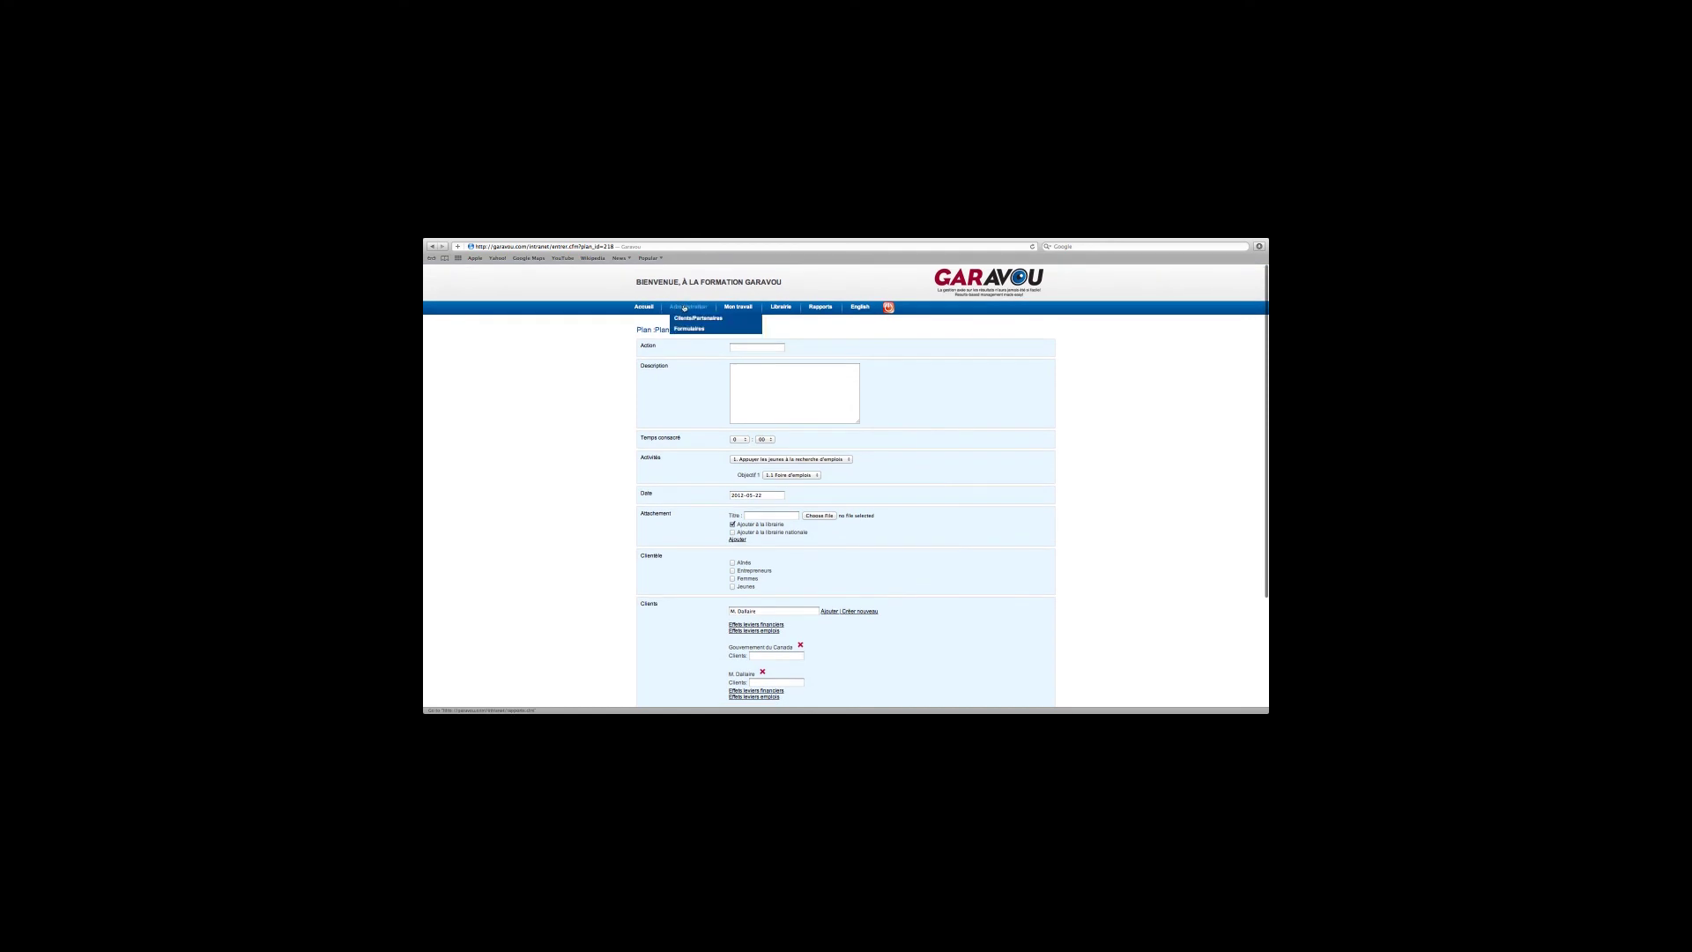